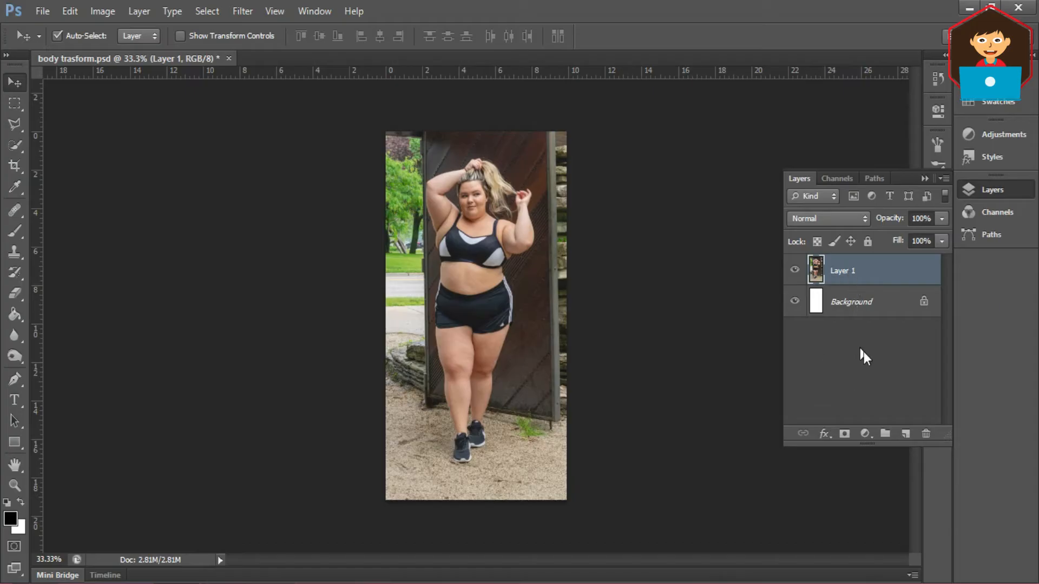
Duplicate Layer 1 and start a Puppet Warp on the copy
drag(866, 271, 910, 435)
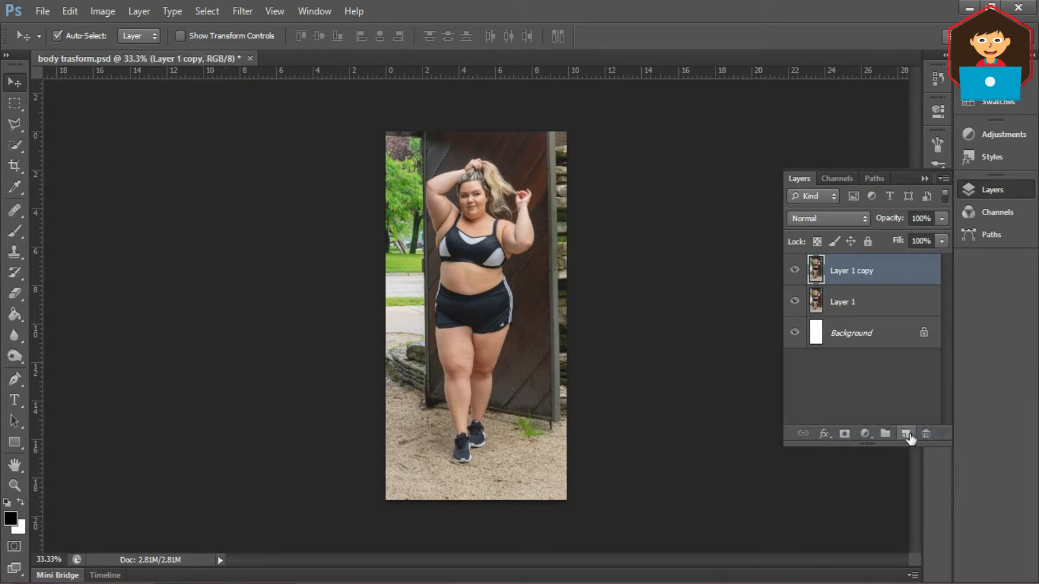
scroll(528, 234, up, 1)
ctrl+click(489, 236)
ctrl+click(489, 237)
drag(473, 208, 488, 245)
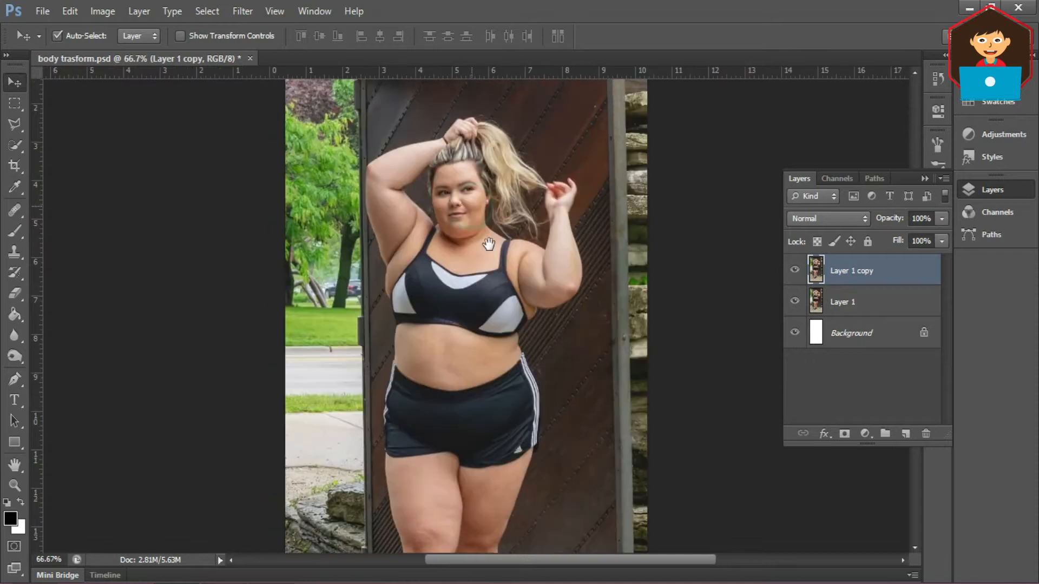
alt+click(489, 245)
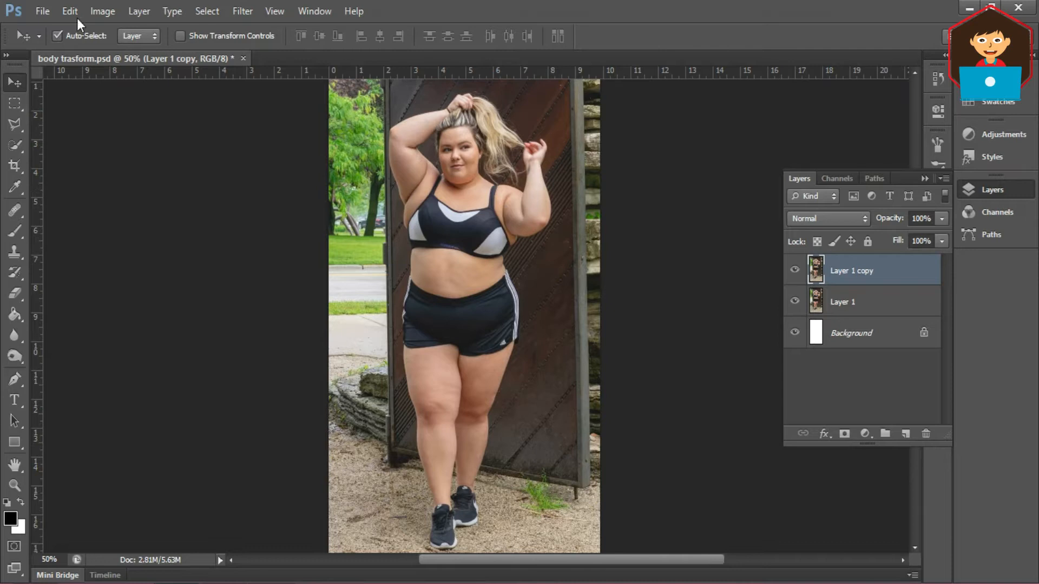
click(69, 12)
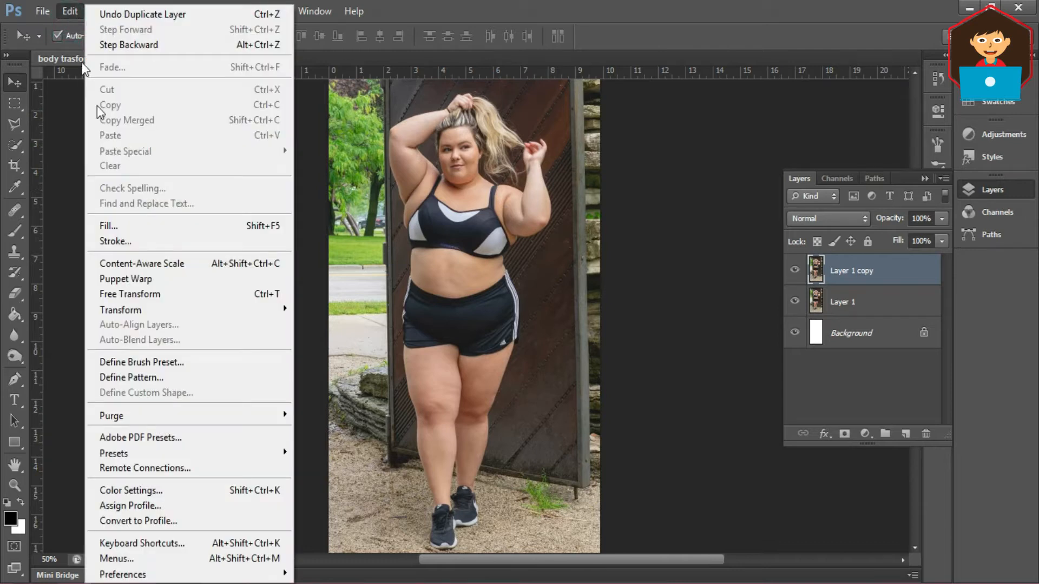
click(157, 281)
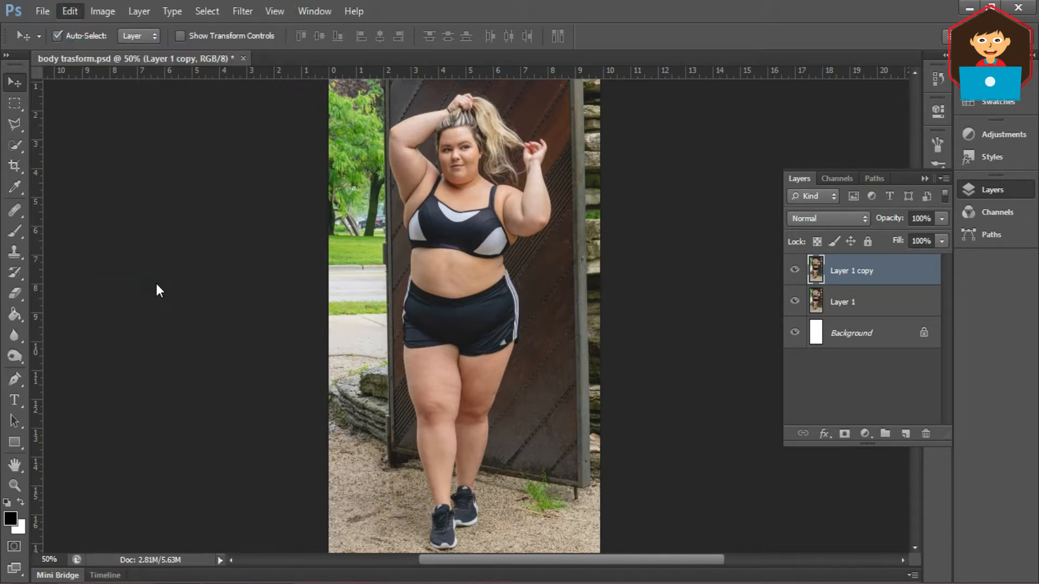
scroll(554, 341, down, 2)
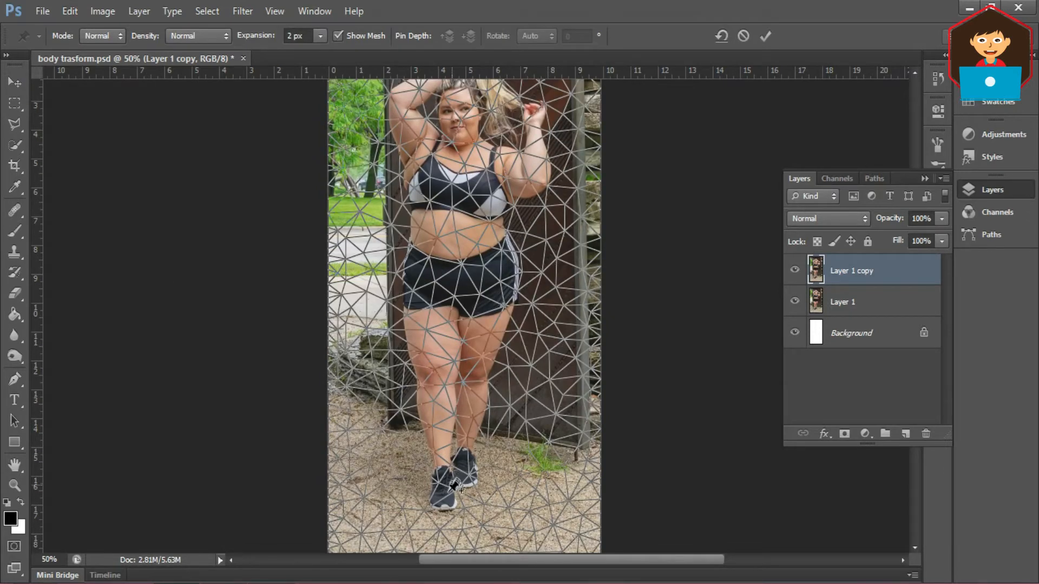
Place a warp pin on each shoe, undoing the trial movements of the front shoe
click(447, 502)
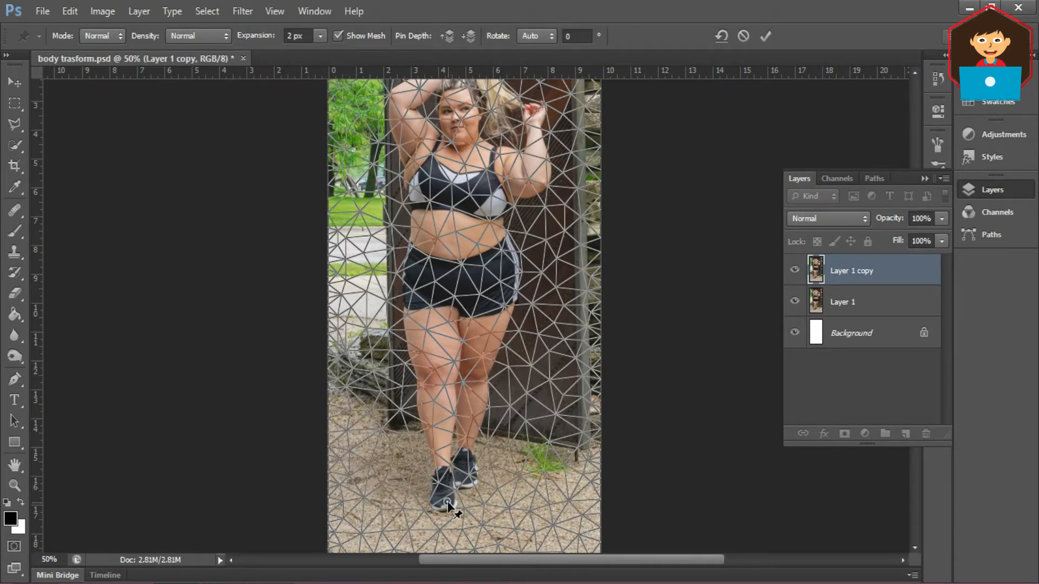
drag(447, 502, 461, 503)
key(ctrl+z)
click(468, 483)
click(447, 502)
click(446, 502)
drag(442, 502, 442, 498)
key(ctrl+z)
scroll(612, 352, up, 1)
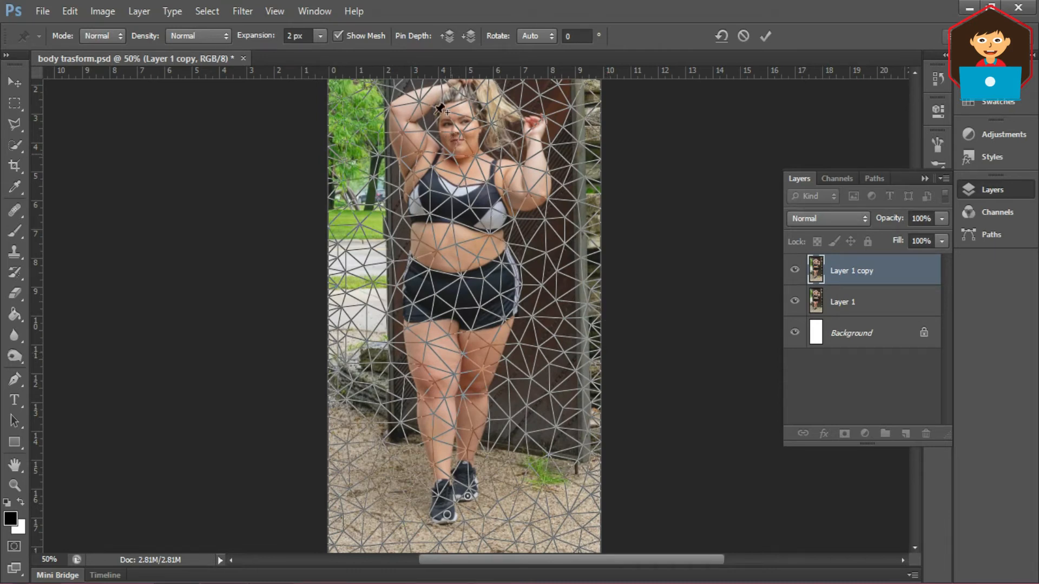
Add a pin at the top of the head and nudge the front shoe's pin slightly sideways
click(455, 93)
drag(442, 516, 450, 515)
Pin the outline of the face at both cheeks, the chin and both temples
key(ctrl+plus)
drag(468, 97, 470, 262)
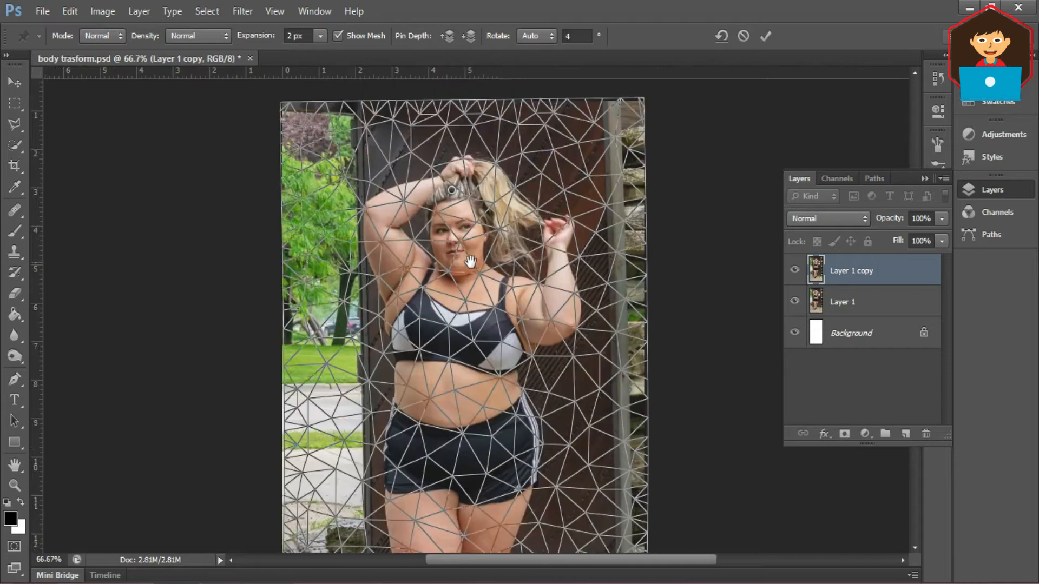
scroll(469, 241, up, 1)
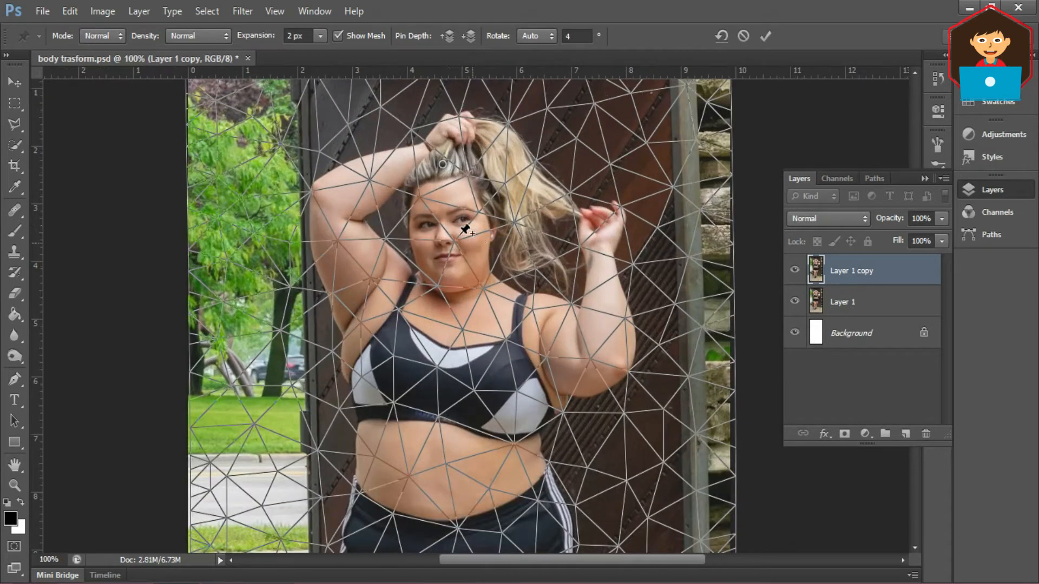
click(413, 246)
click(491, 234)
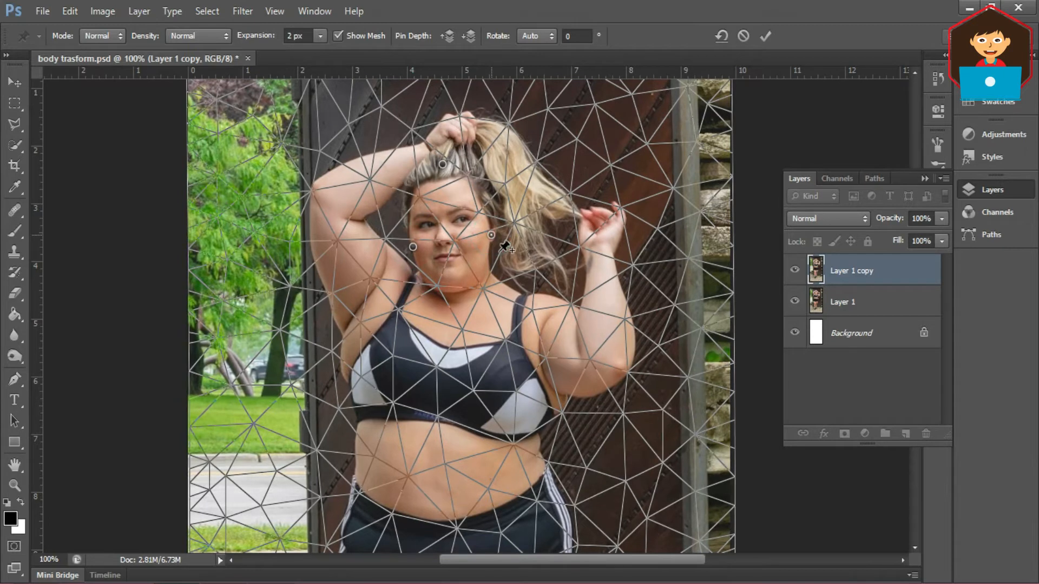
click(461, 285)
click(410, 192)
click(490, 194)
key(ctrl+minus)
key(ctrl+minus)
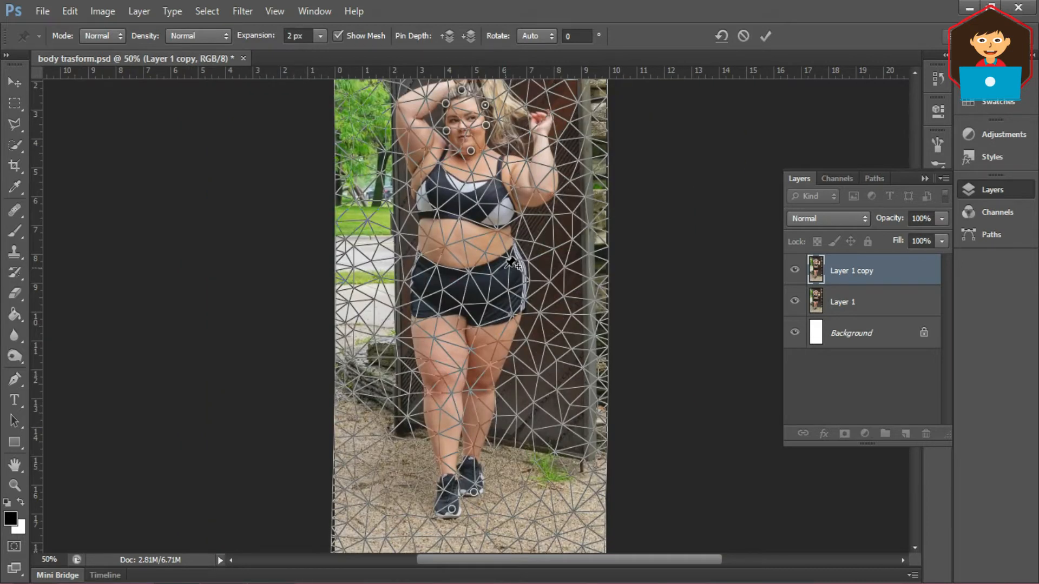
Pin the torso's centre line at the belly, the bra's neckline and its lower edge, undoing the trial move of the belly
click(463, 255)
drag(463, 256, 475, 256)
key(ctrl+z)
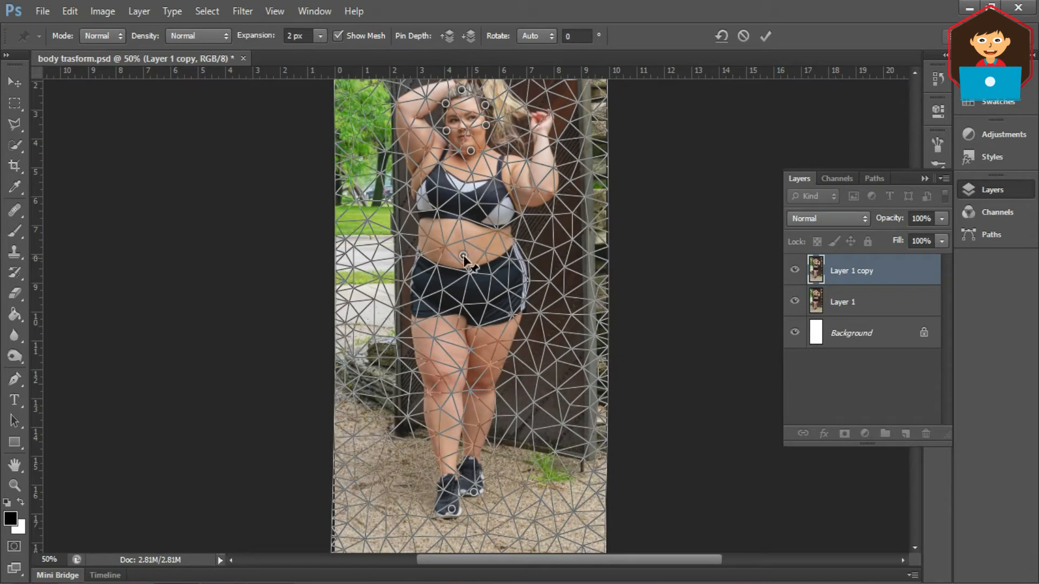
key(ctrl+plus)
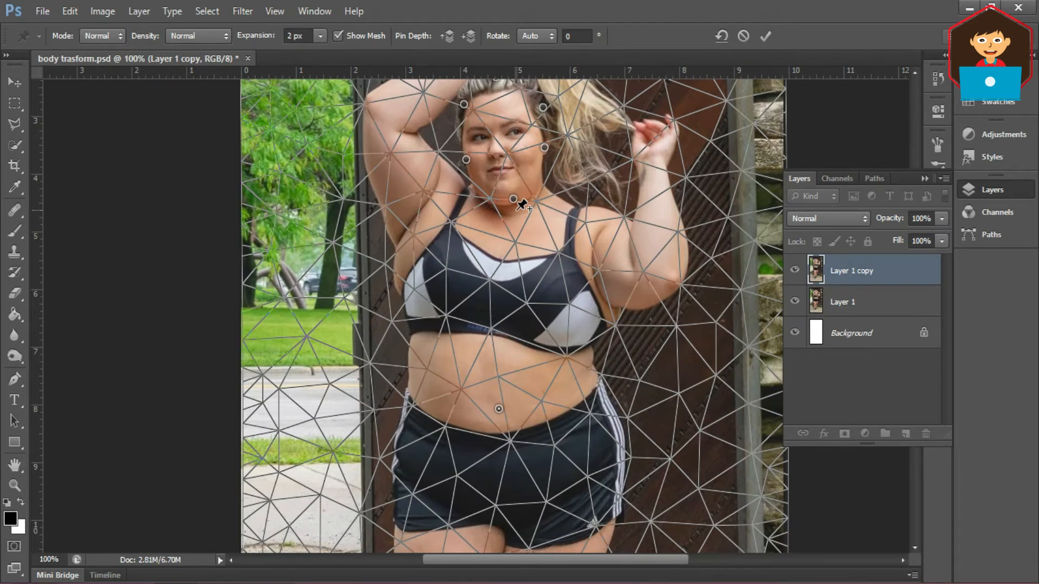
click(500, 257)
click(491, 357)
click(518, 238)
click(492, 334)
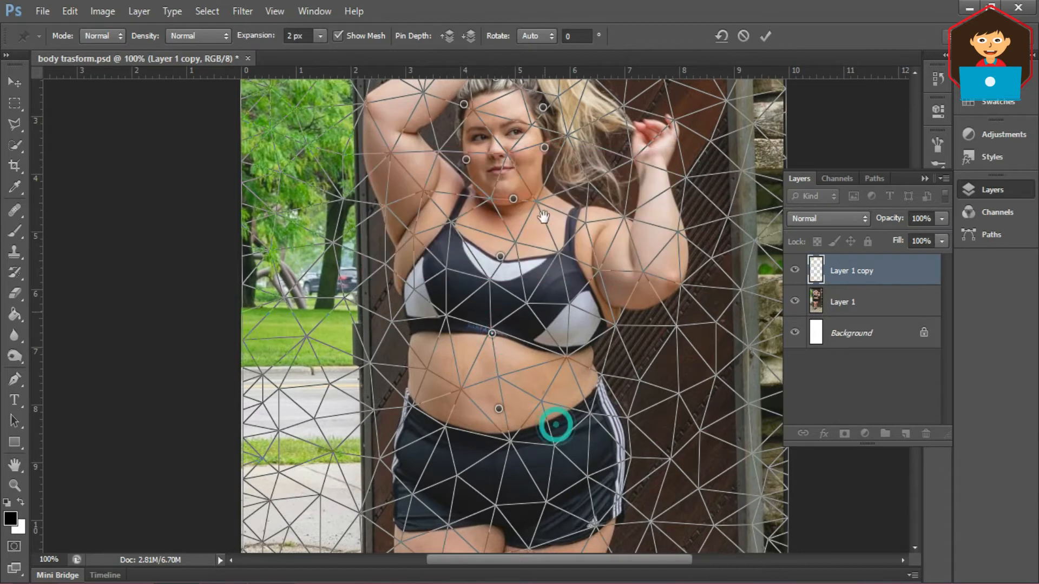
Continue the centre line of pins down the body, on the shorts and between the thighs
scroll(556, 424, down, 5)
click(492, 222)
click(495, 334)
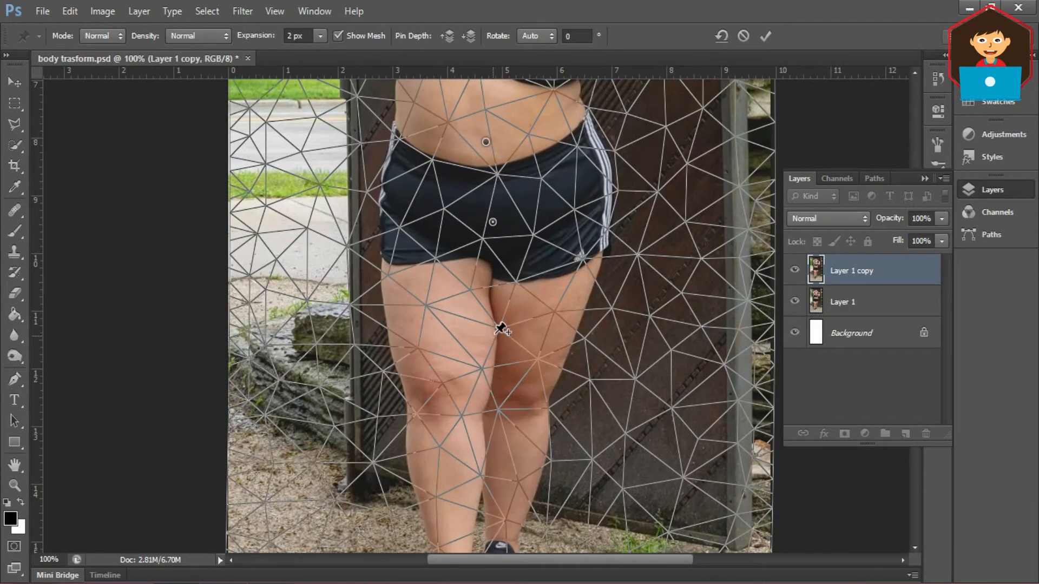
drag(512, 398, 512, 297)
scroll(501, 282, down, 2)
click(465, 464)
click(464, 463)
drag(464, 463, 461, 481)
key(ctrl+minus)
key(ctrl+minus)
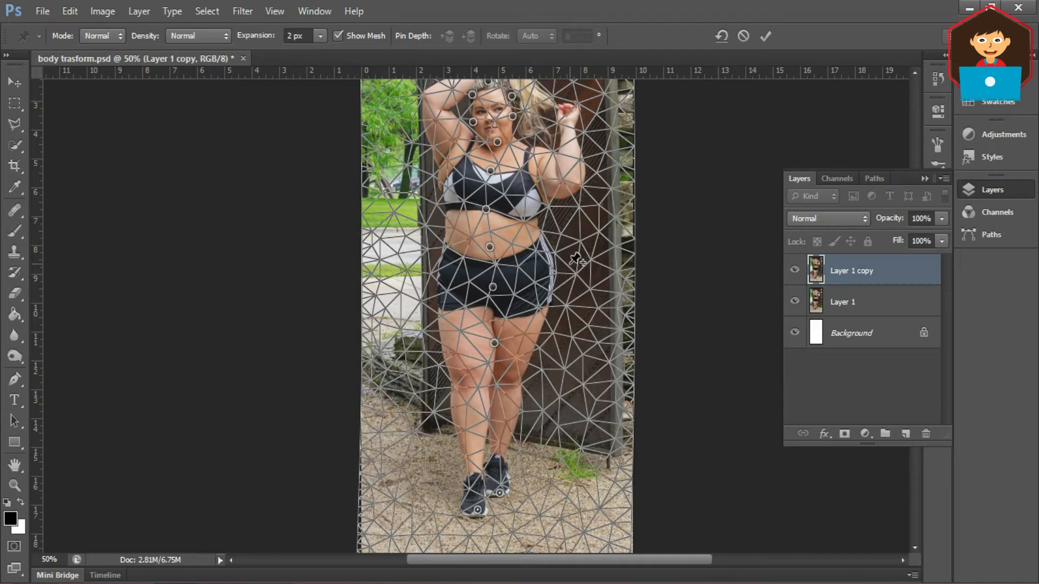
Add pins at the armpit and on top of the shoulder of the arm holding the hair ends
key(ctrl+plus)
key(ctrl+plus)
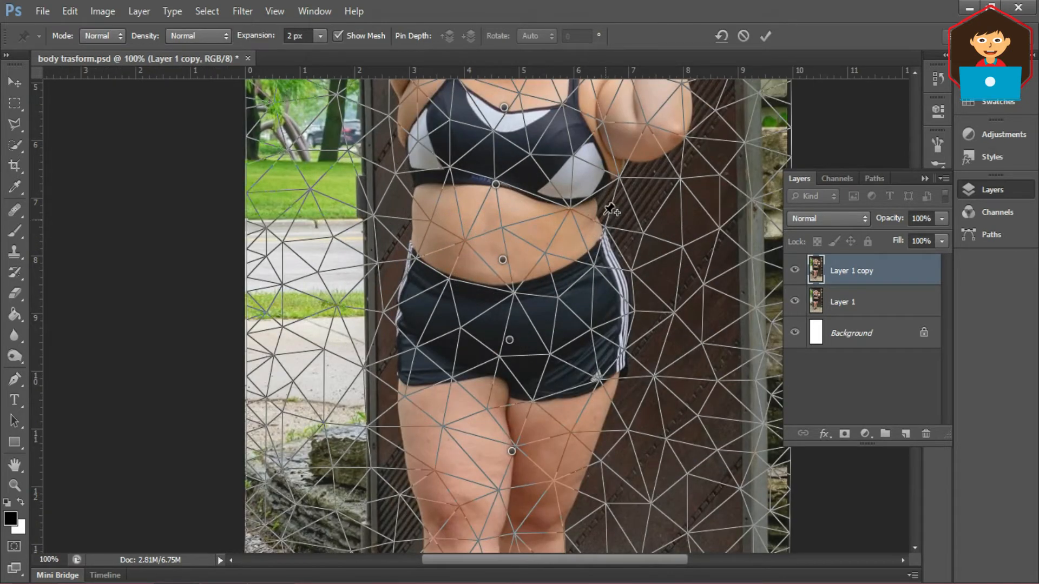
drag(594, 216, 578, 299)
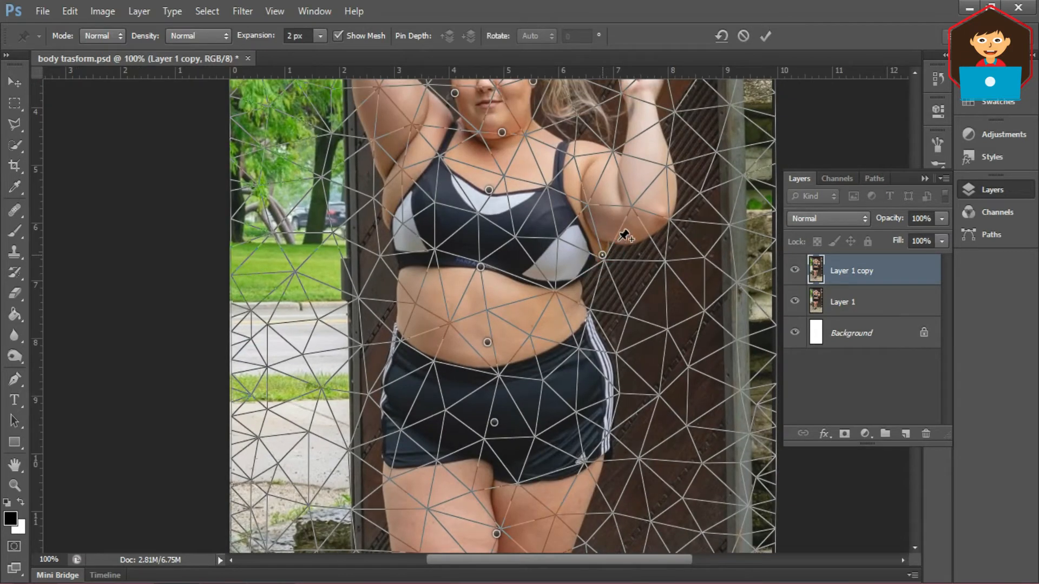
click(602, 255)
click(590, 140)
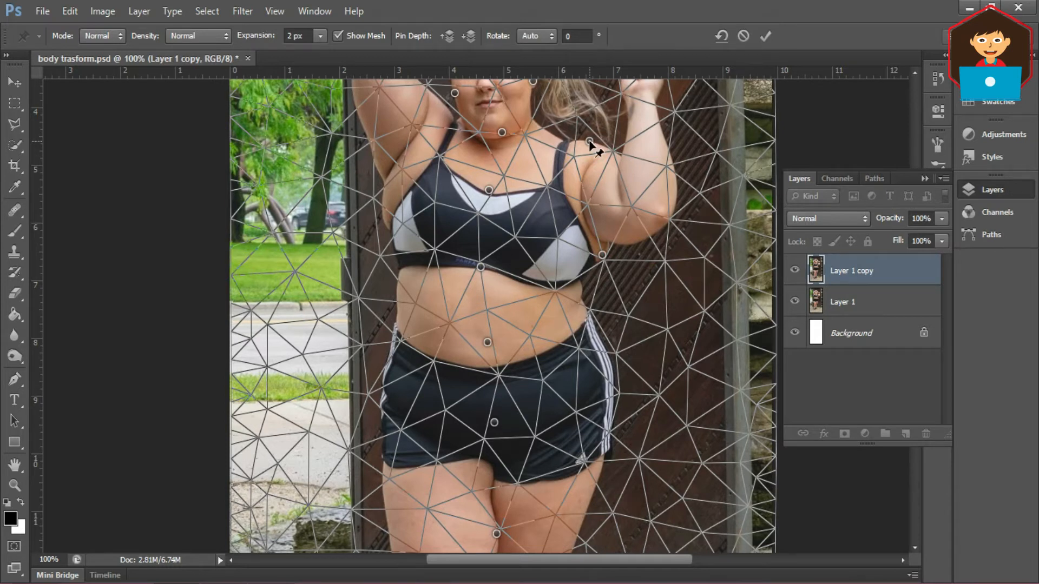
Set the mesh density to More Points and pin the contours of the arm bent over the head and its armpit
click(186, 33)
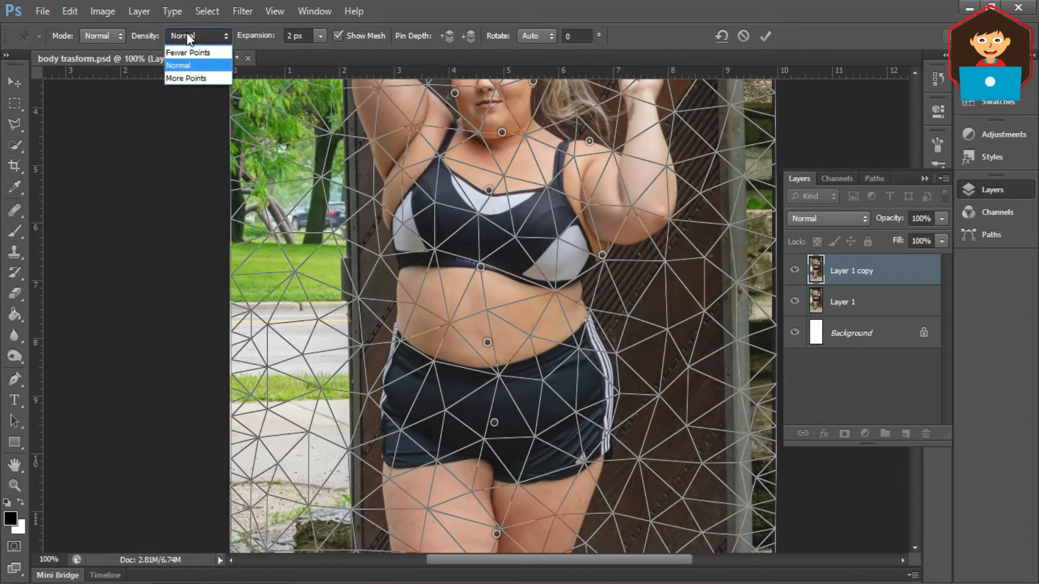
click(189, 79)
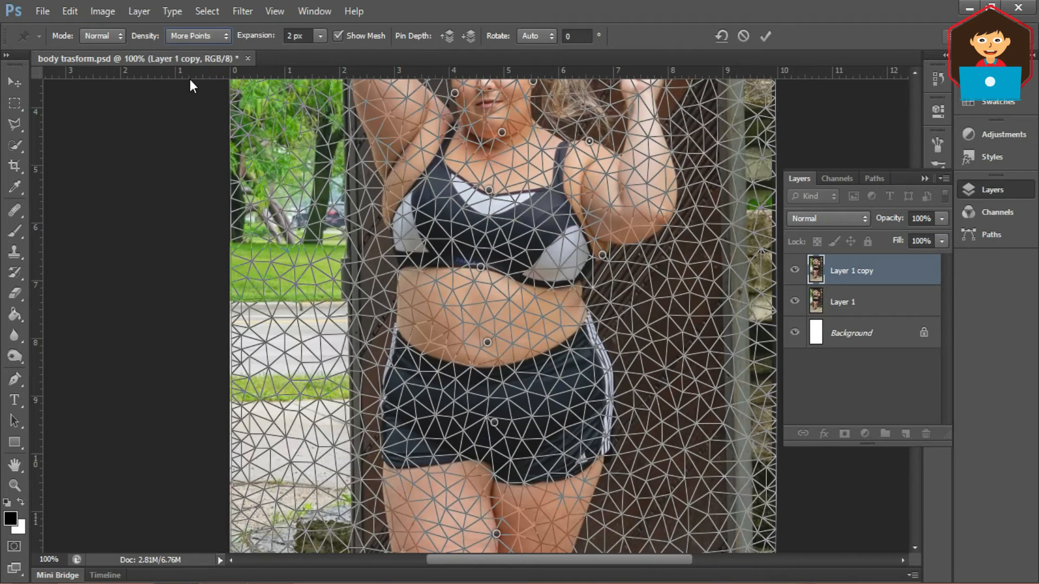
drag(668, 165, 673, 226)
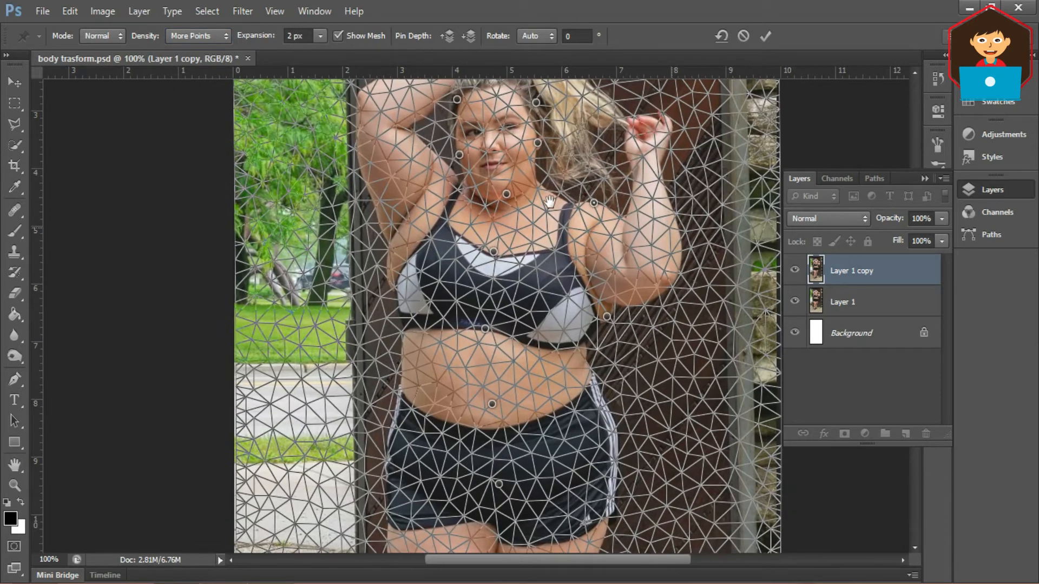
click(427, 145)
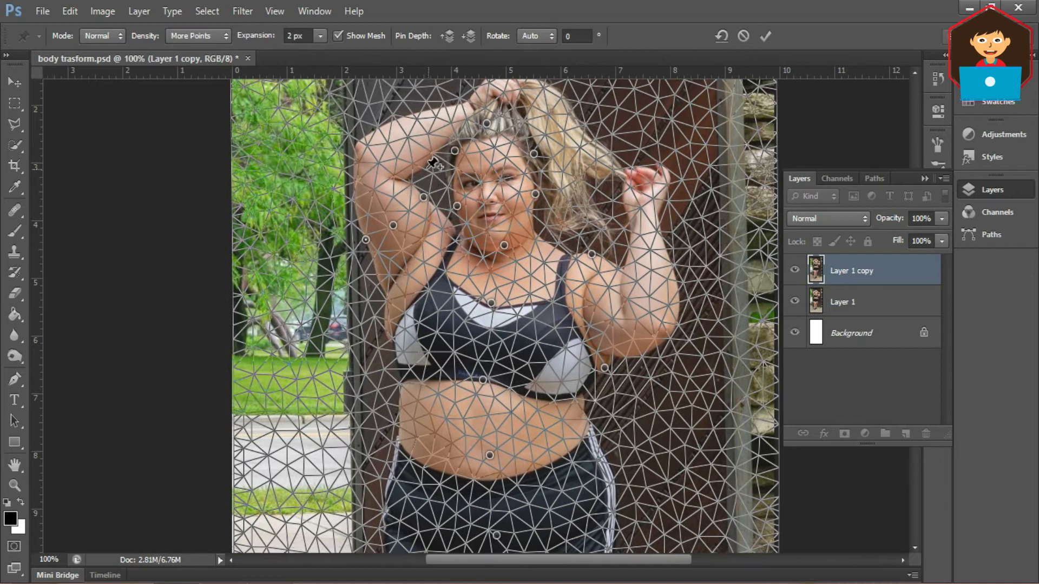
click(426, 165)
click(385, 323)
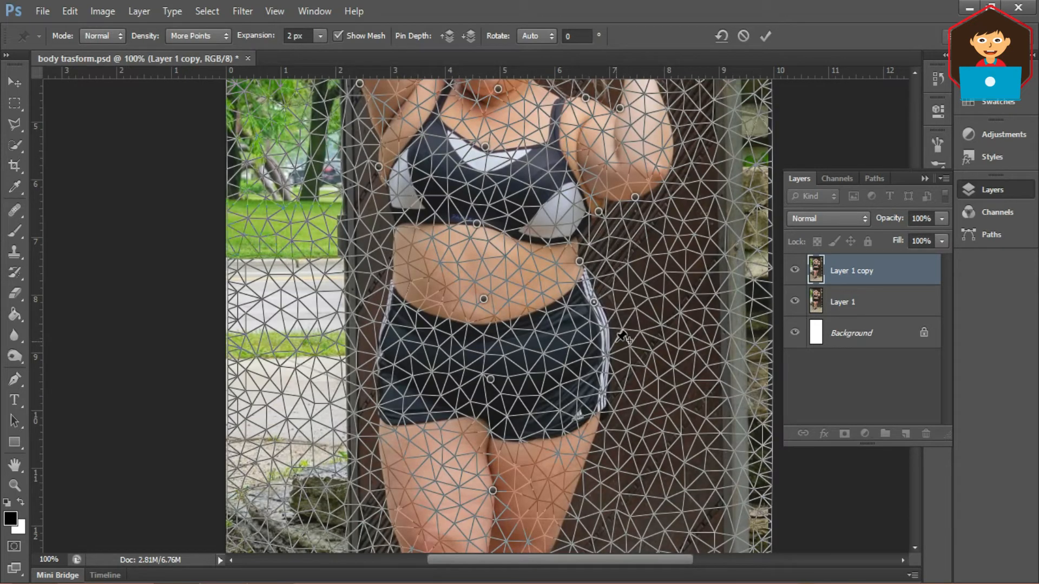
Add pins along the outer edges of the hips, thighs and lower legs
click(609, 345)
click(630, 431)
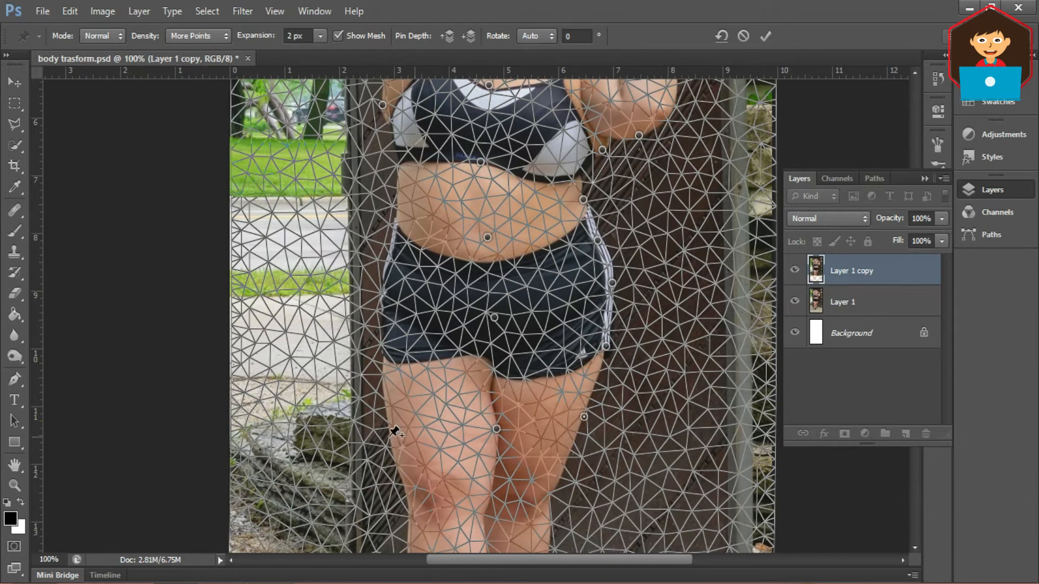
click(390, 434)
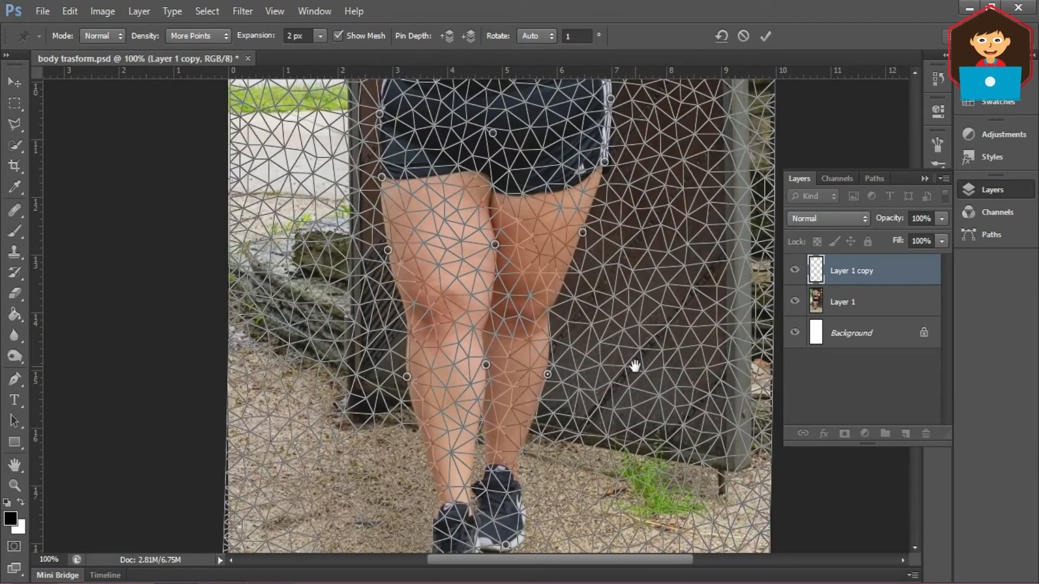
Look at the options available for the warp pin in the centre of the shorts
key(ctrl+minus)
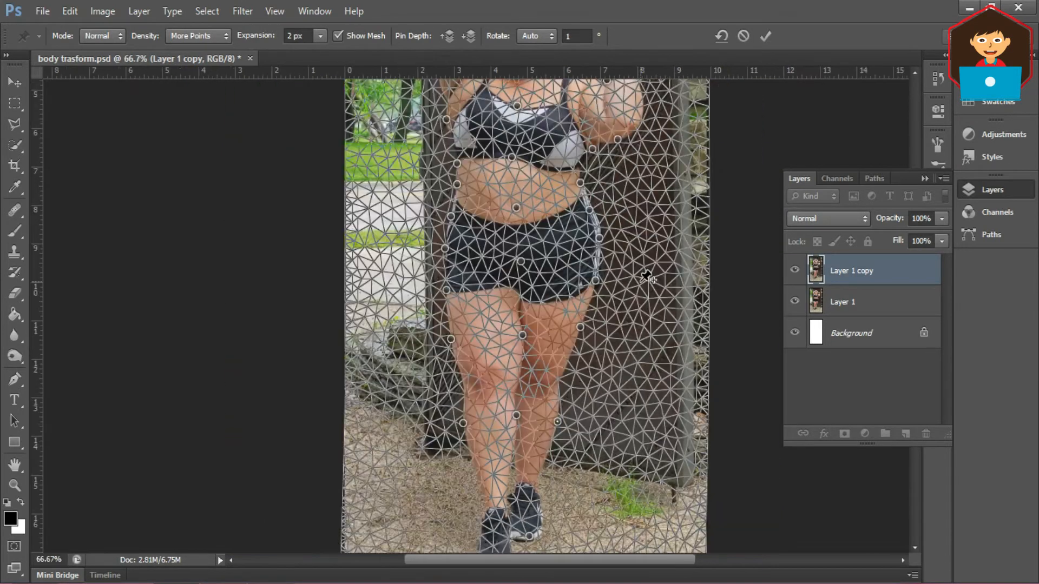
click(518, 279)
ctrl+click(520, 282)
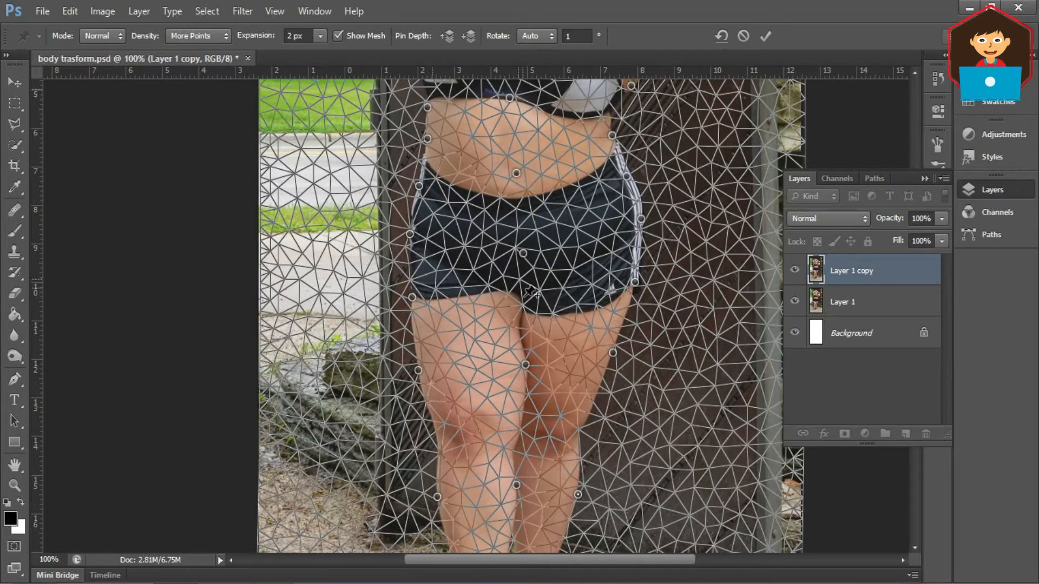
right_click(523, 252)
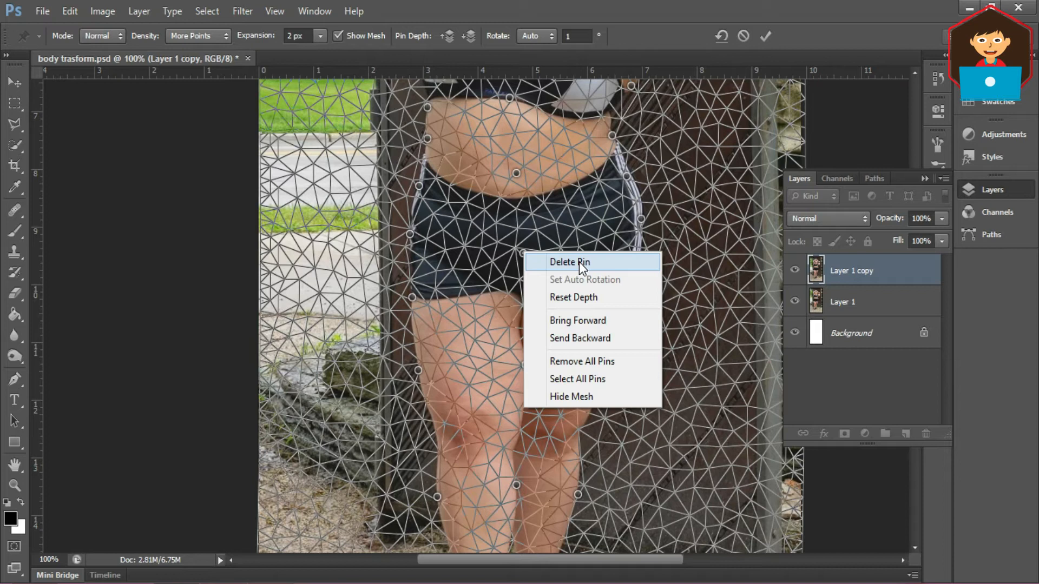
click(514, 190)
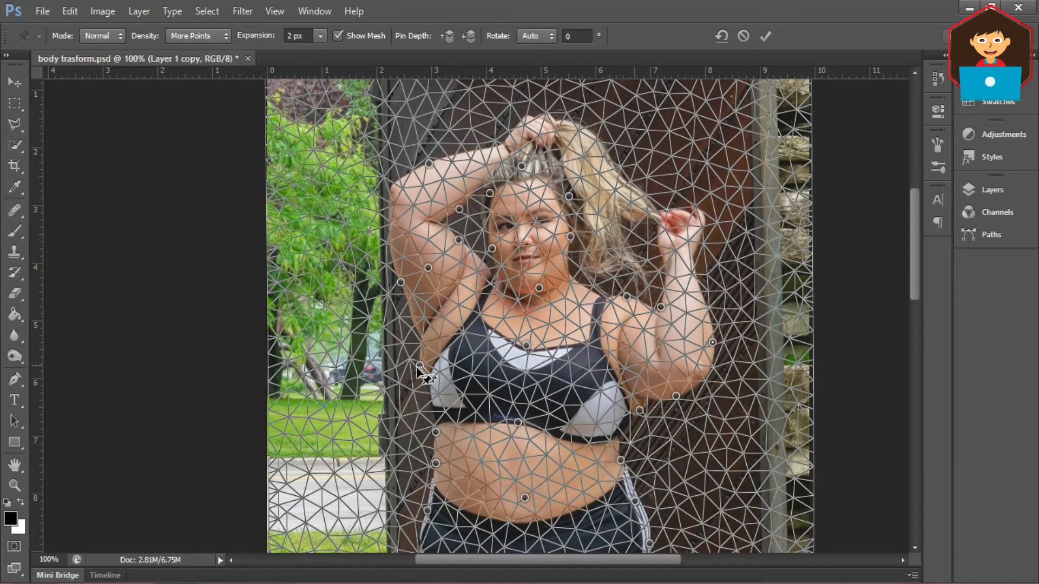
Pull the chest side below the overhead arm inward and add a pin on the door edge beside that arm
click(420, 366)
drag(429, 361, 433, 357)
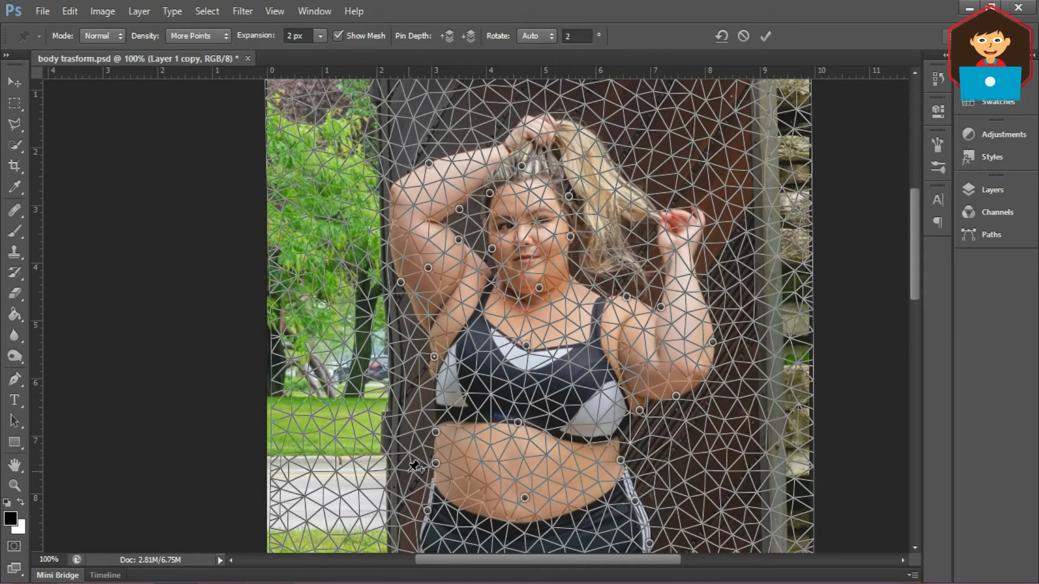
click(385, 256)
drag(434, 357, 439, 352)
Pull the opposite armpit inward, adjust the door-edge pin and raise the underside of the elbow to slim the arm
drag(639, 410, 628, 397)
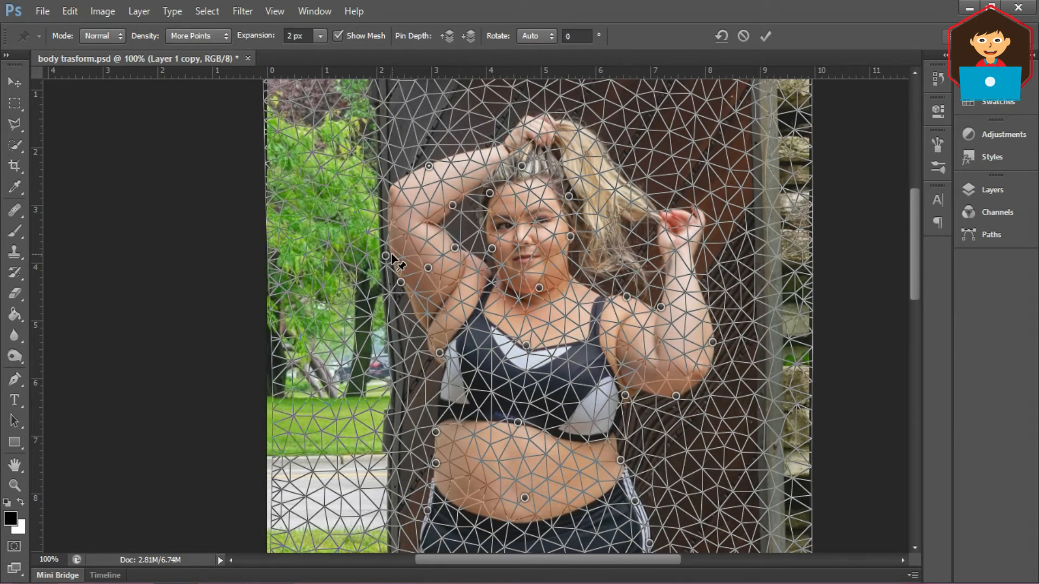
drag(392, 255, 392, 254)
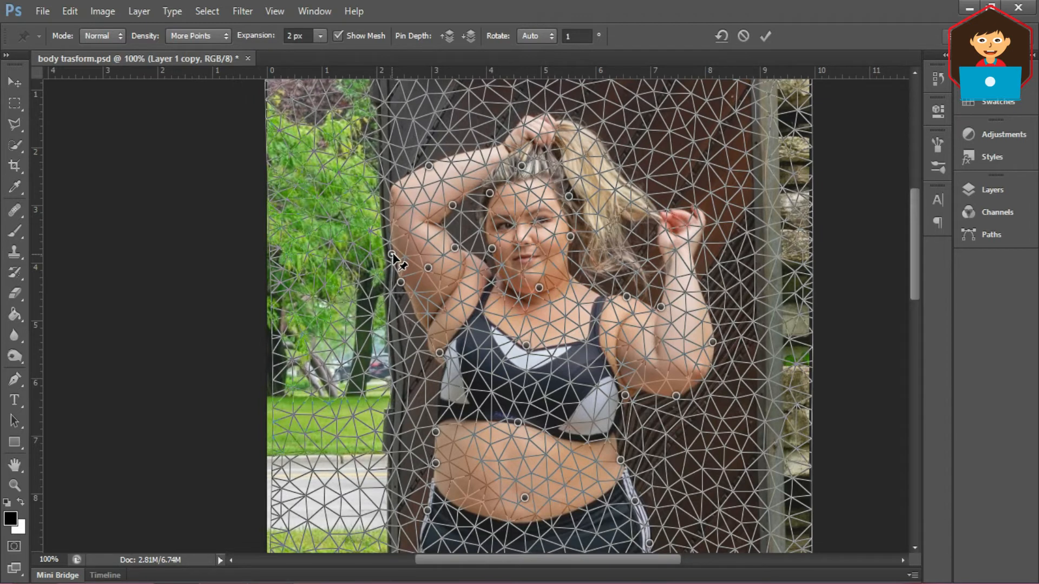
scroll(672, 306, down, 3)
drag(672, 307, 674, 293)
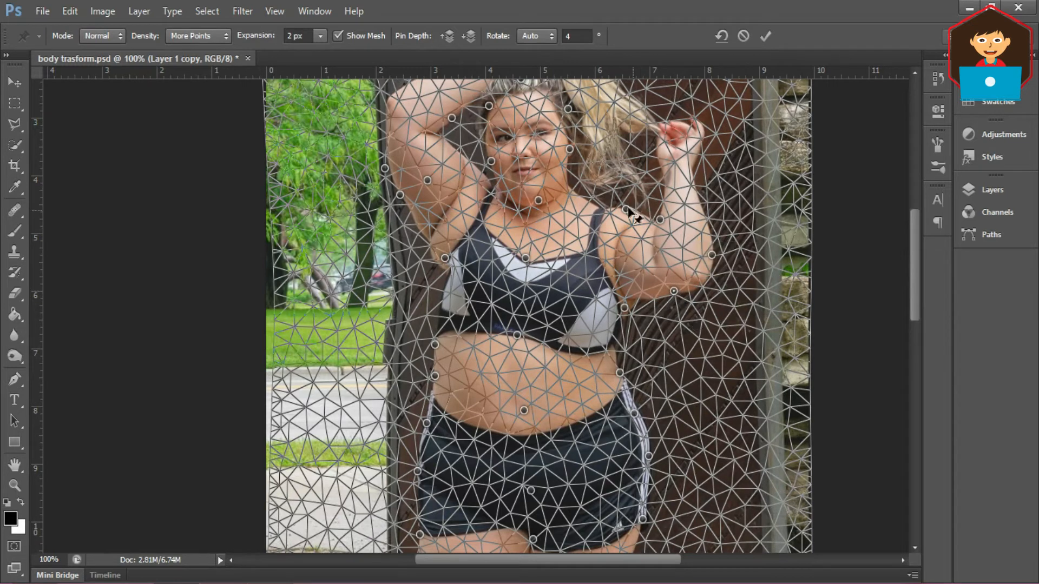
Nudge the pin on the shoulder and pull the waist pins inward on the side below the overhead arm
drag(625, 209, 626, 212)
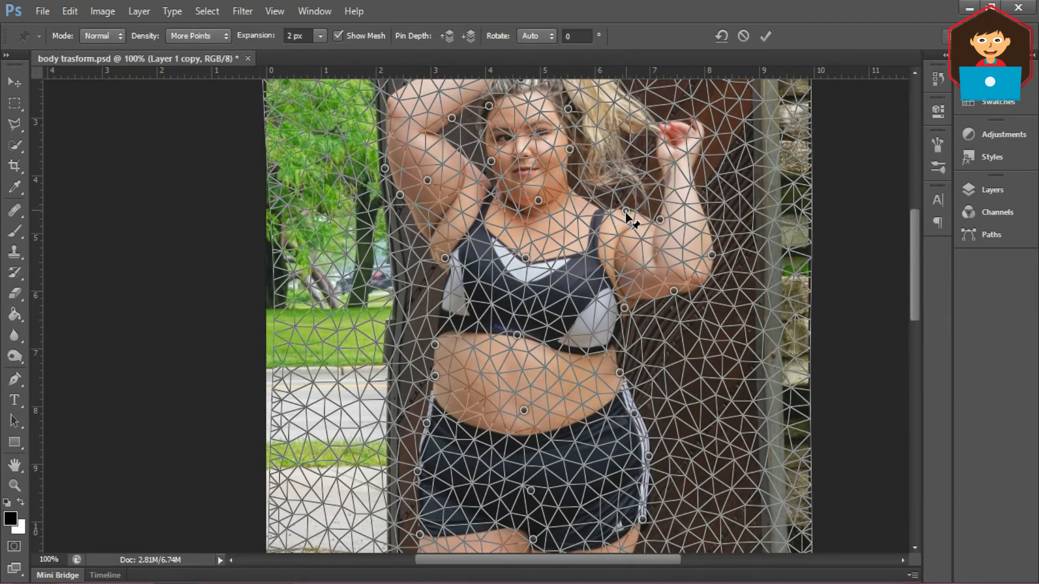
drag(435, 344, 450, 388)
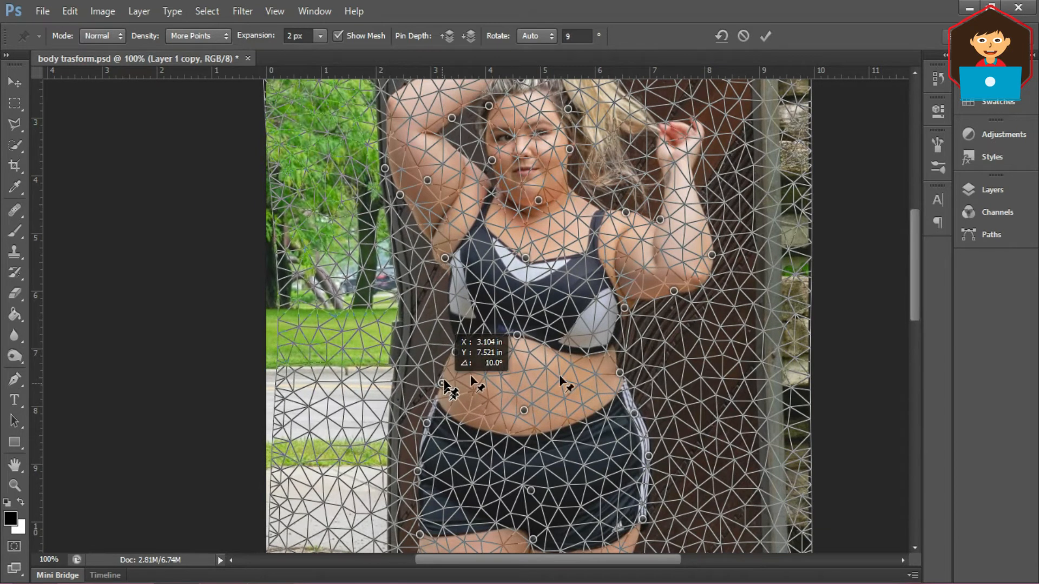
drag(656, 389, 590, 196)
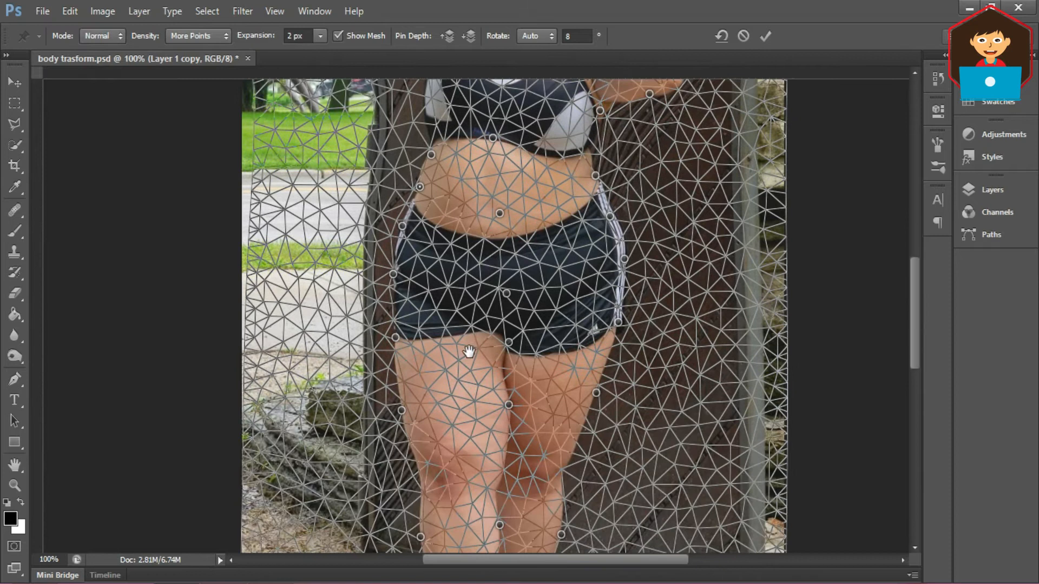
drag(421, 187, 418, 185)
Pull the striped outer side of the shorts inward, along with the opposite thigh and shorts hem
drag(609, 217, 602, 221)
drag(624, 258, 612, 265)
drag(615, 324, 610, 327)
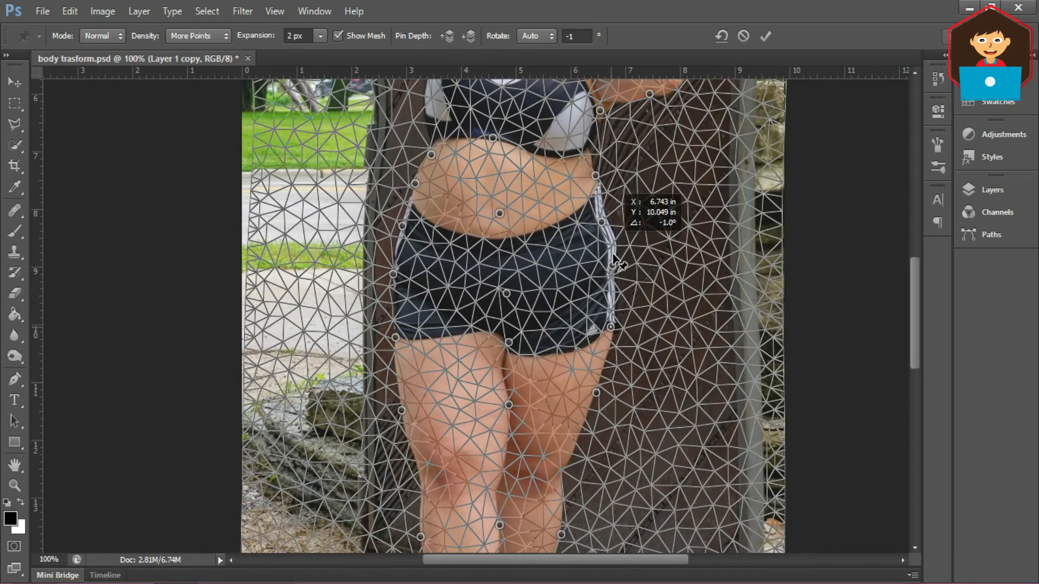
drag(402, 410, 415, 410)
drag(396, 338, 409, 339)
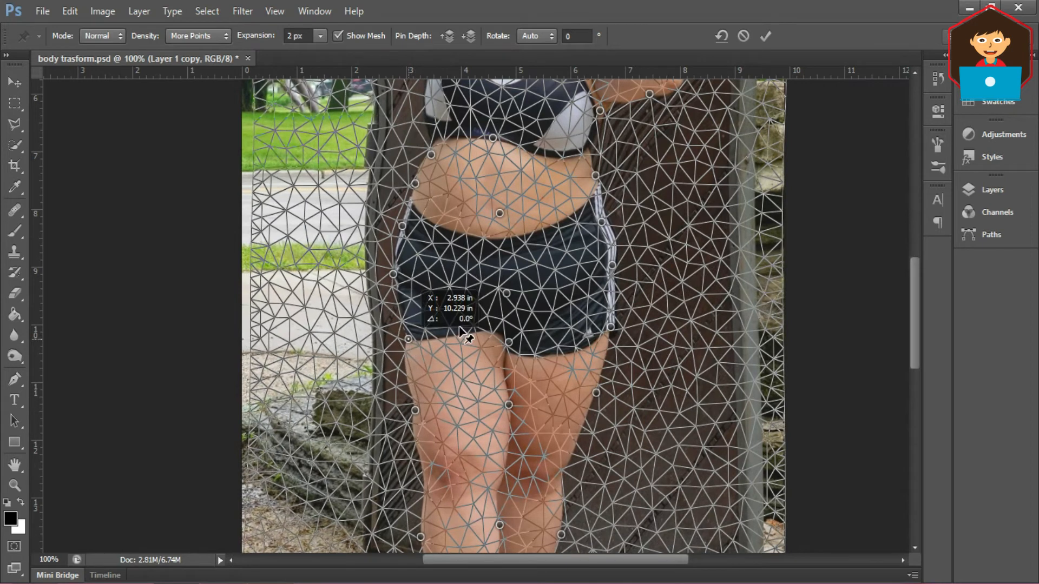
Fine-tune the thigh, hip and waist pins on both sides of the body to smooth the outline
drag(427, 443, 476, 87)
drag(504, 173, 475, 336)
drag(445, 268, 422, 420)
drag(408, 360, 409, 348)
drag(395, 176, 400, 179)
click(436, 143)
key(ctrl+z)
drag(407, 133, 412, 135)
drag(588, 126, 587, 128)
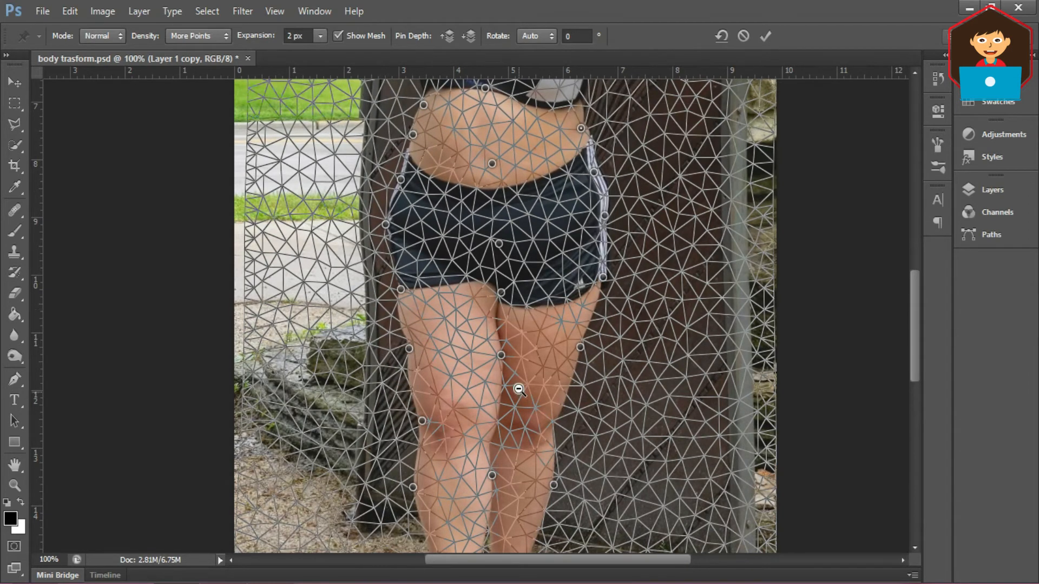
Pull the outer edges of both lower legs slightly inward and widen the hip beside the door edge a little
drag(517, 390, 509, 347)
drag(545, 443, 539, 443)
drag(405, 445, 408, 445)
click(396, 277)
drag(396, 277, 388, 279)
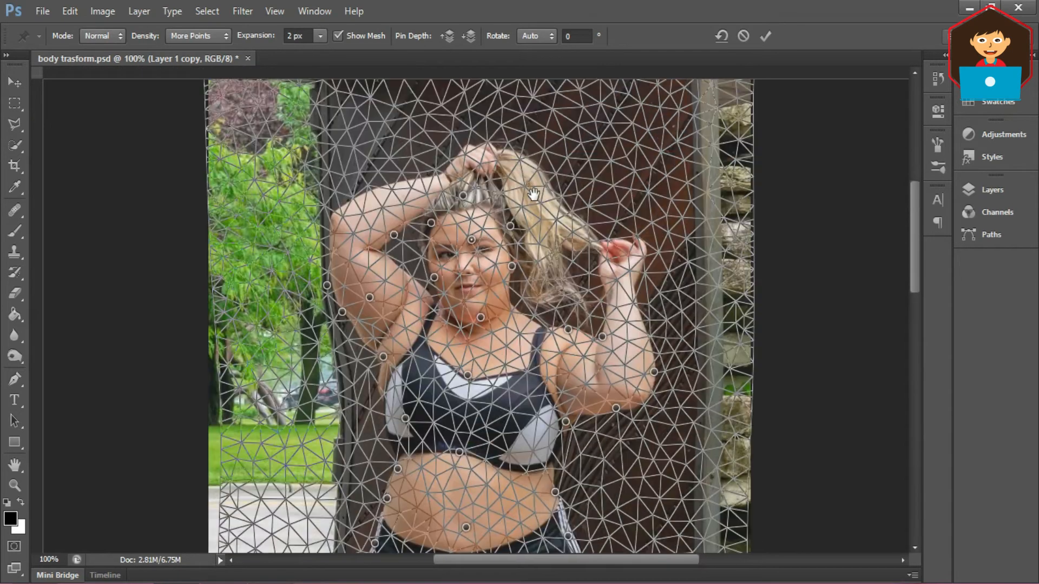
Refine the arm edges with extra pins on the jaw and overhead forearm, and apply the Puppet Warp
click(509, 226)
click(435, 277)
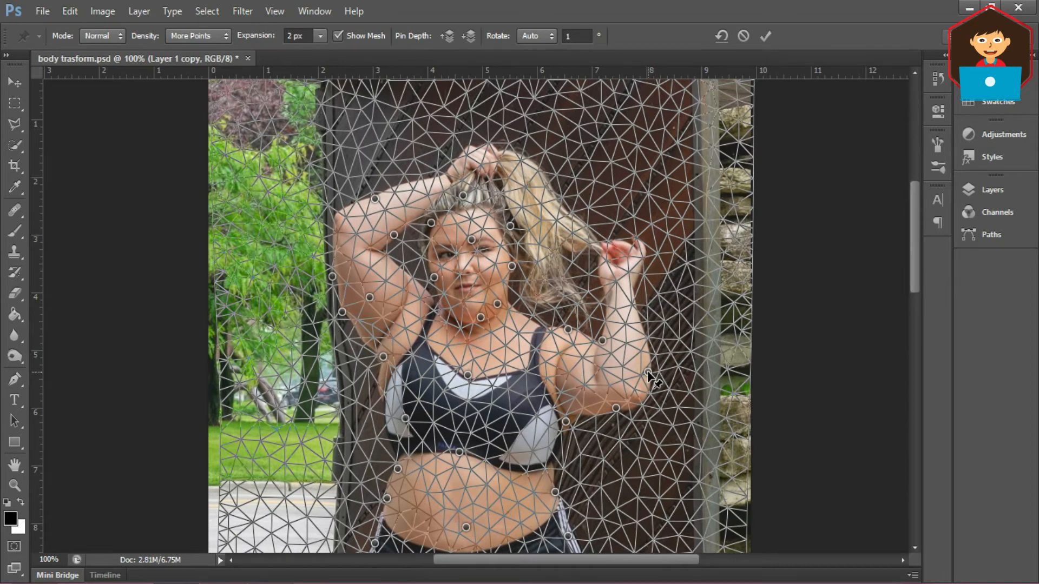
key(Return)
Compare the warped Layer 1 copy with the original full figure by switching its visibility off and on
alt+click(499, 265)
alt+click(498, 266)
alt+click(498, 265)
key(F7)
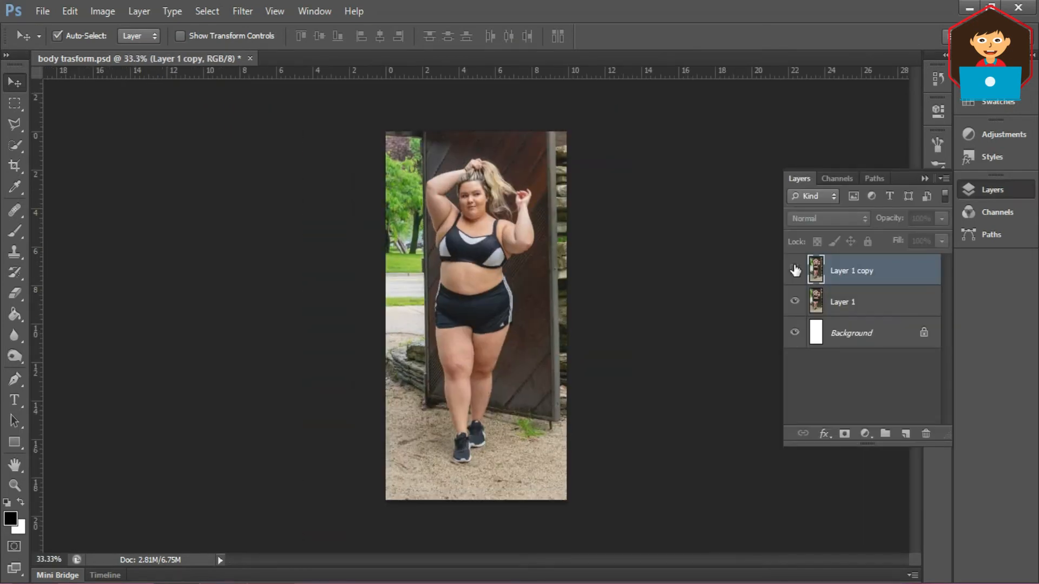
click(795, 271)
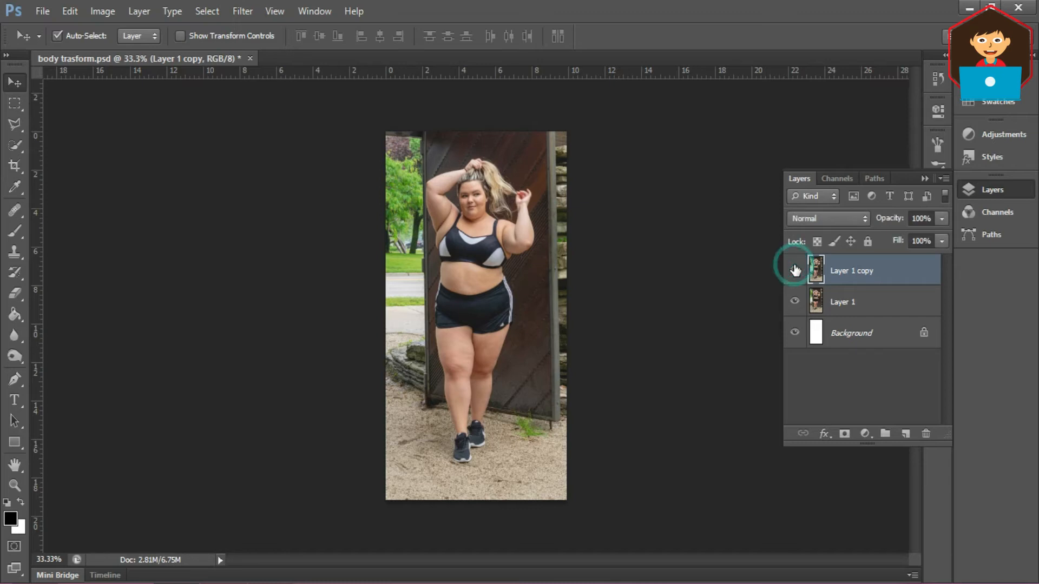
click(795, 270)
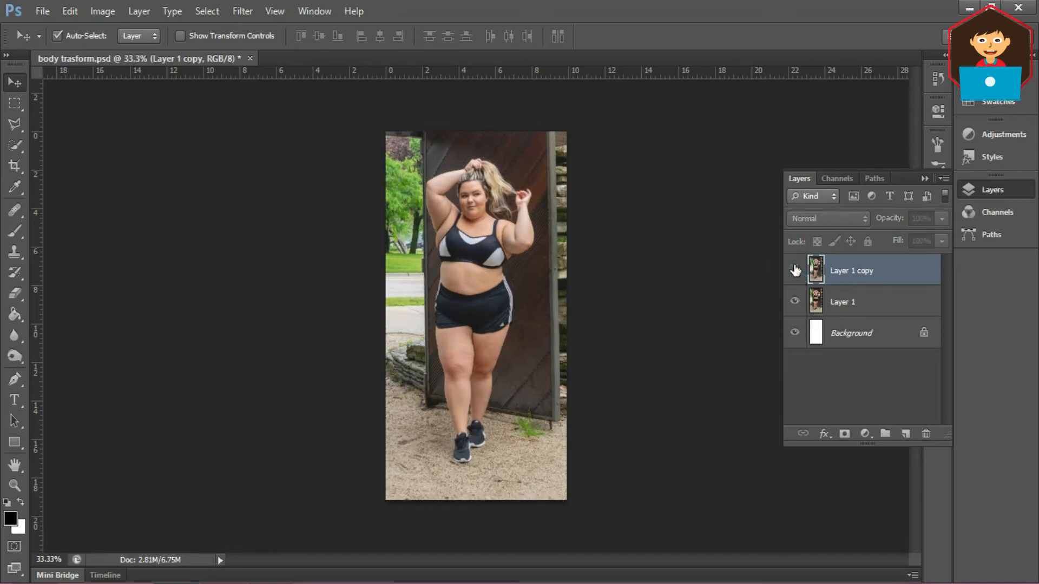
click(795, 270)
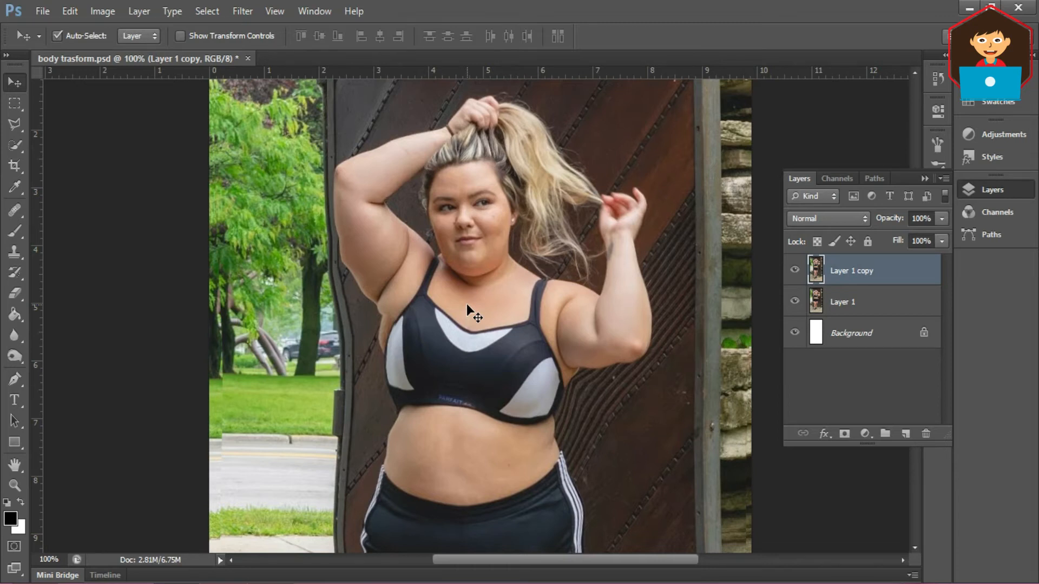
Open the Liquify filter on Layer 1 copy at 100% view, keeping Advanced Mode enabled
click(247, 12)
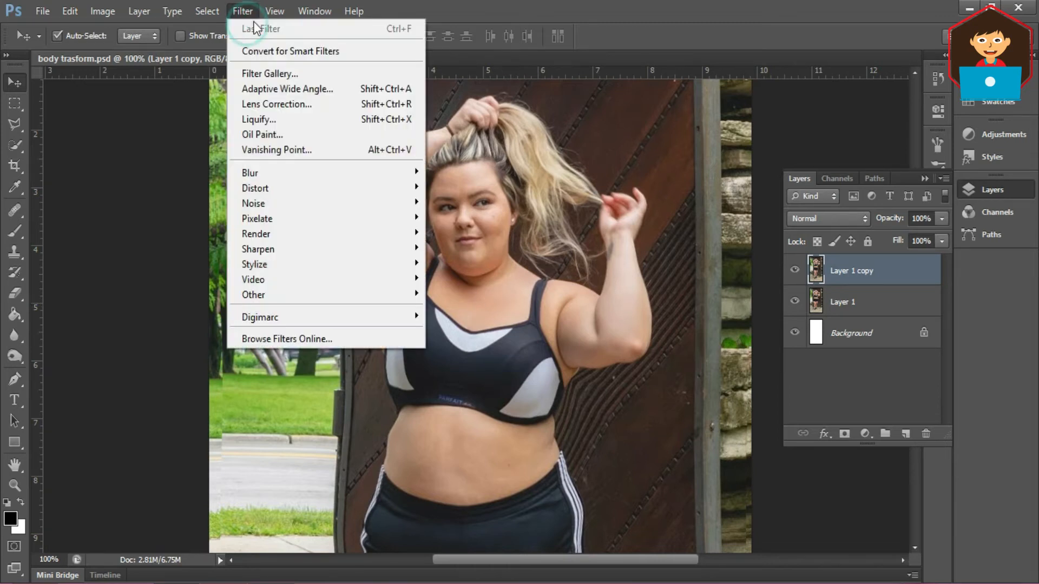
click(283, 116)
key(ctrl+alt+0)
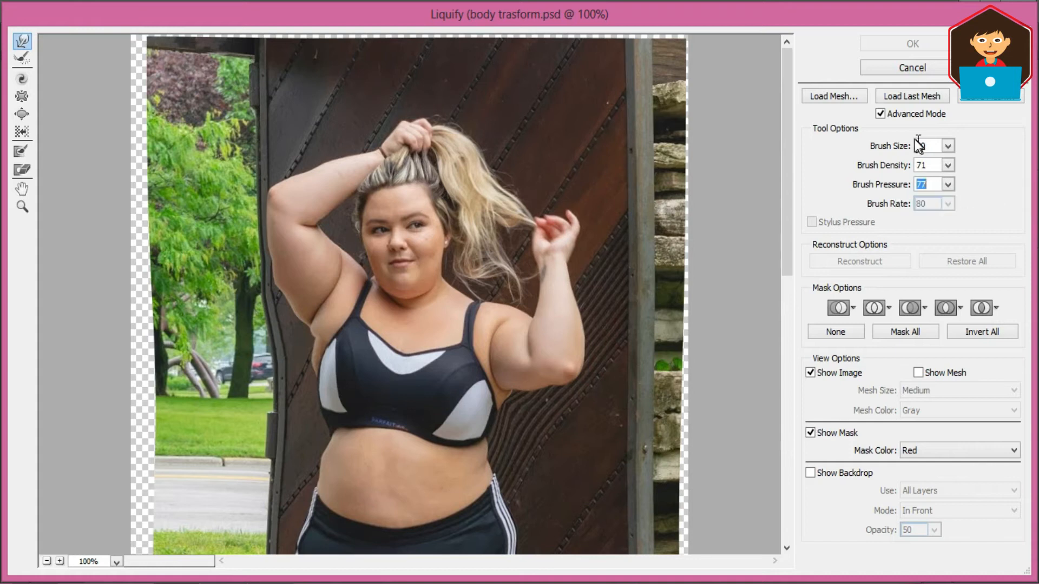
click(880, 114)
click(880, 114)
Smooth the outer contour of the overhead upper arm with the Forward Warp brush at size 30
drag(272, 286, 271, 285)
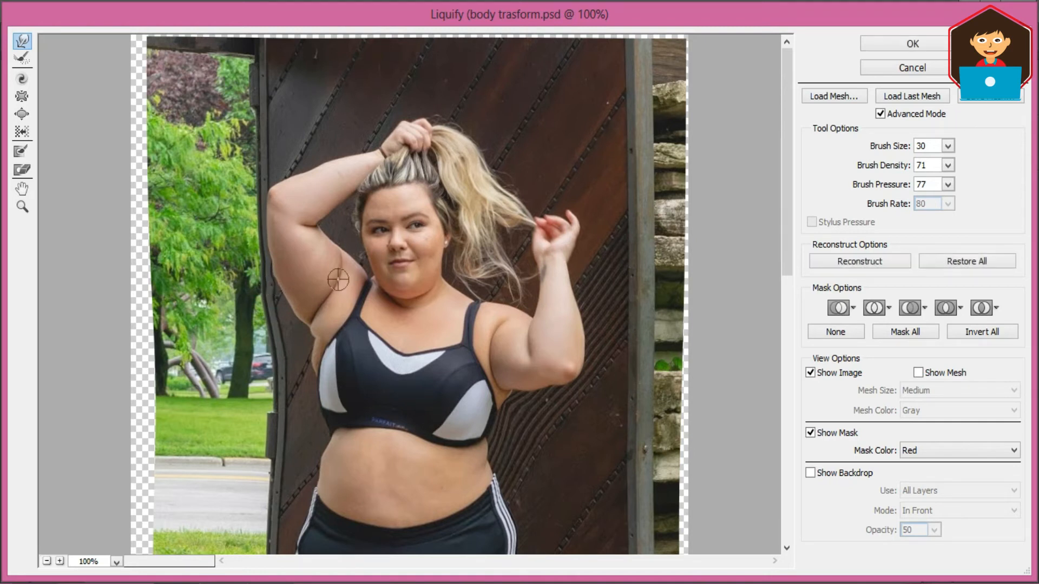
ctrl+click(259, 250)
ctrl+click(287, 285)
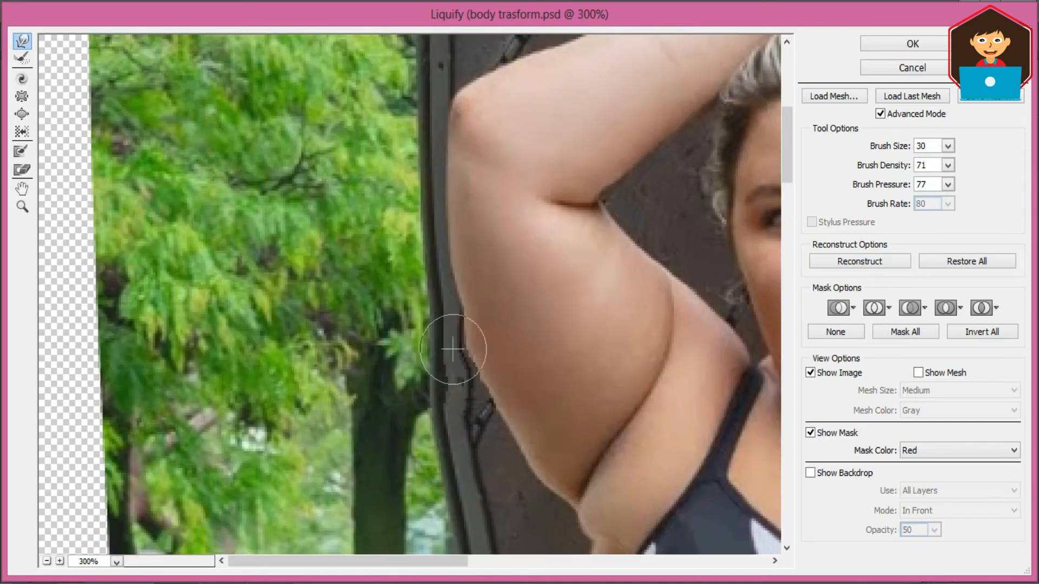
drag(458, 329, 459, 330)
alt+click(592, 385)
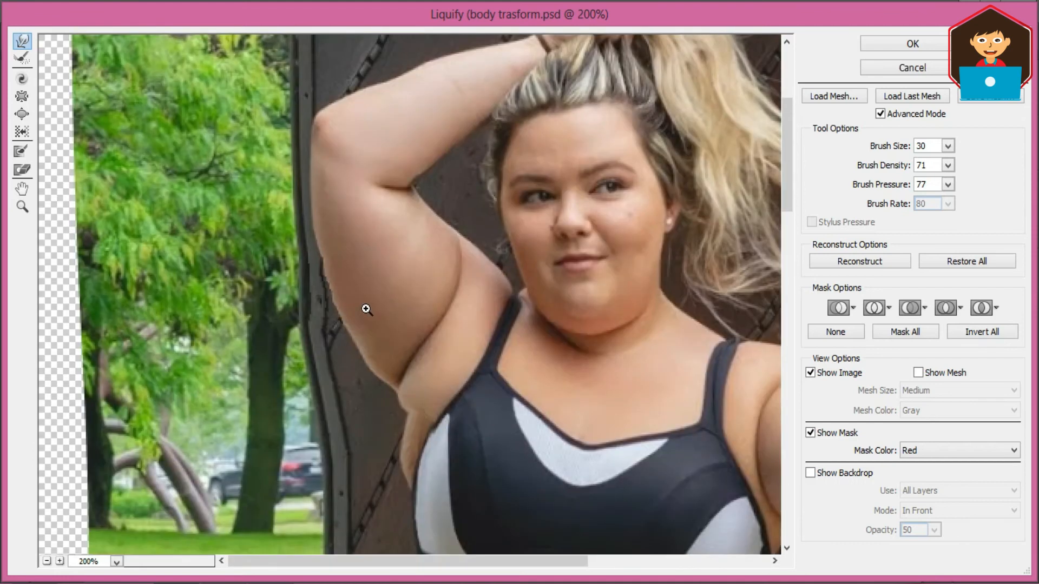
With brush size 35, push the waist inward below the sports bra and smooth the striped side of the shorts
ctrl+click(366, 308)
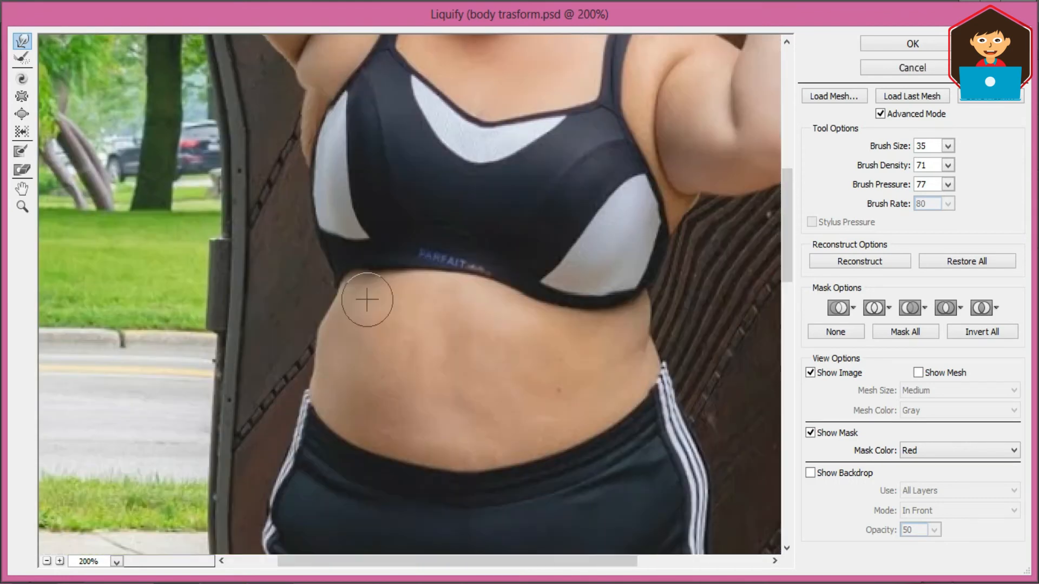
drag(664, 299, 656, 300)
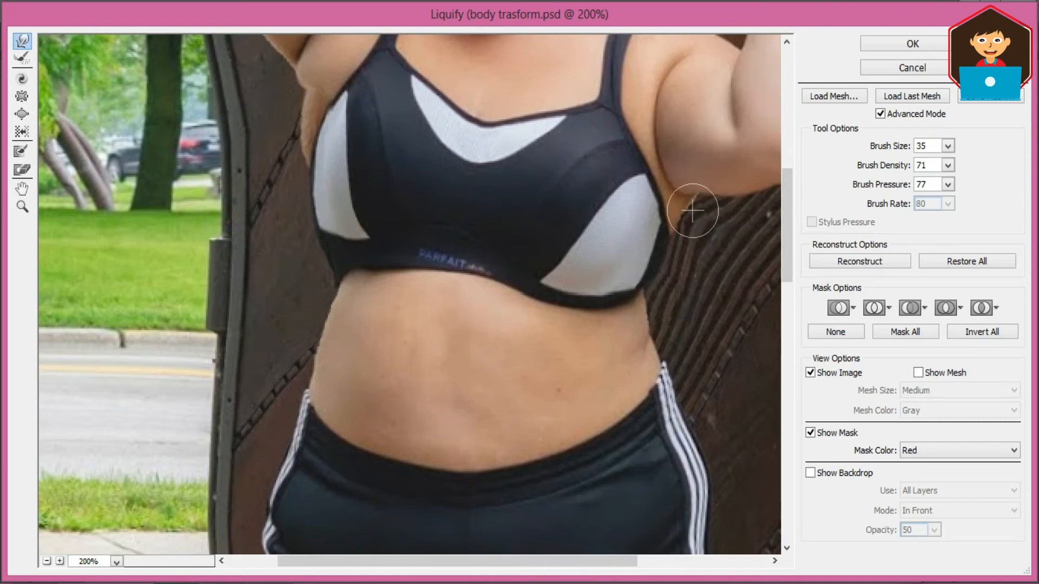
drag(658, 412, 624, 258)
drag(703, 276, 701, 316)
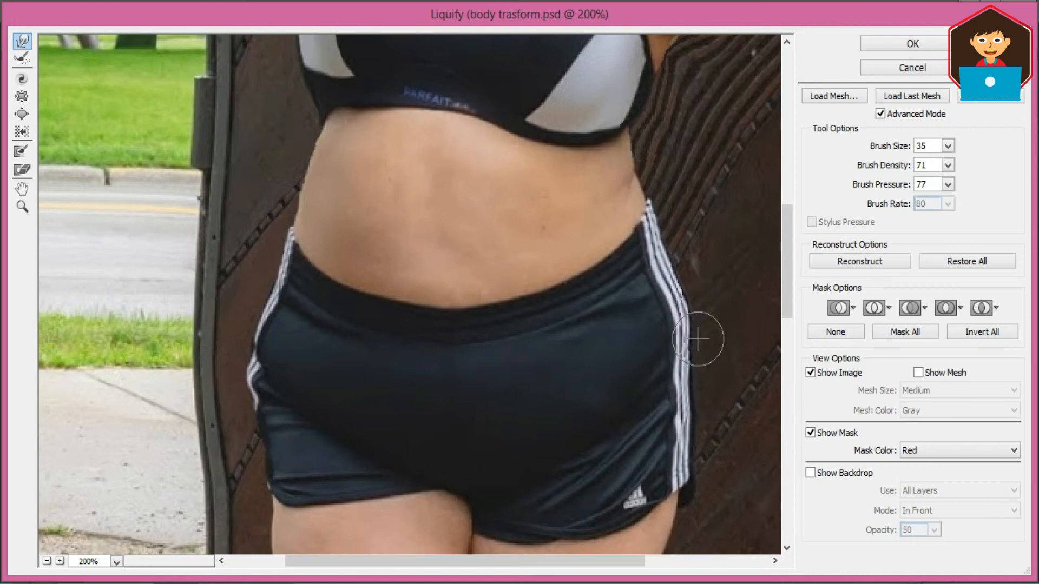
Set the brush pressure to 94 and the size to 60, and refine the outer thigh edge beside the door
scroll(244, 371, down, 5)
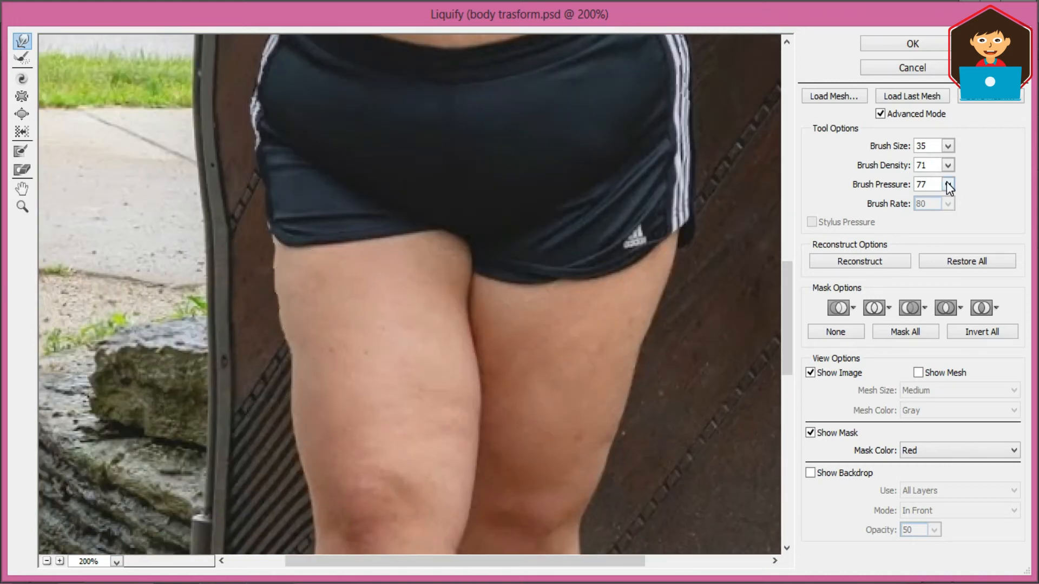
alt+click(475, 329)
alt+click(515, 289)
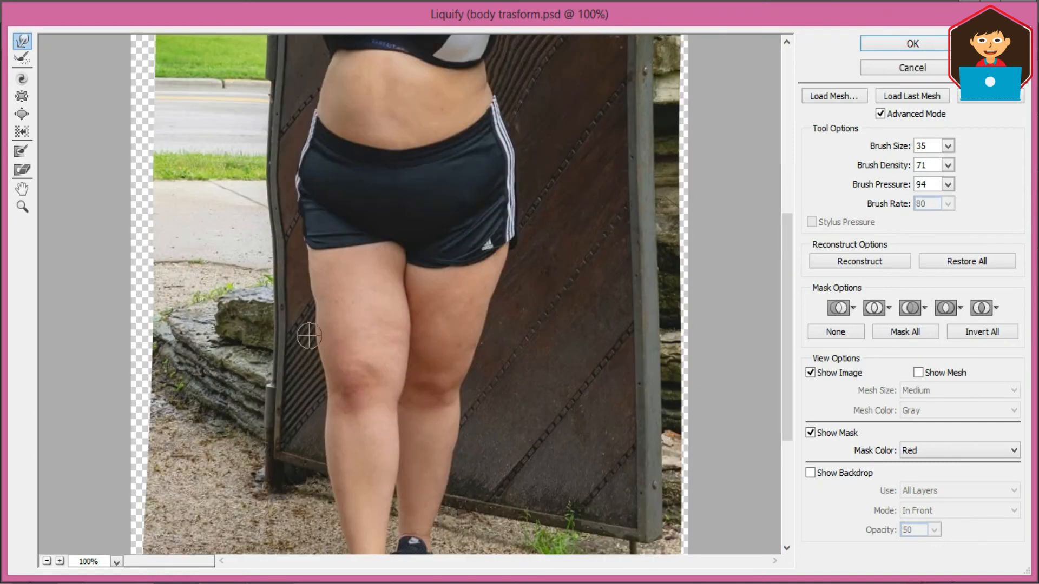
key(bracketright)
key(bracketright)
key(bracketright)
key(bracketright)
click(311, 338)
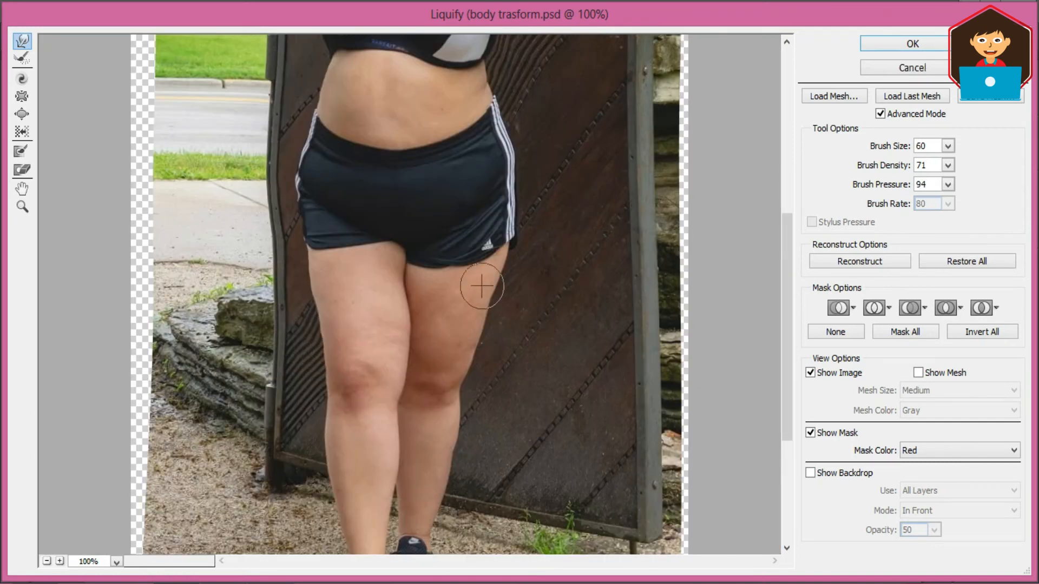
Touch up the outline of the shorts, using brush size 80 on the outer hip beside the door edge
alt+click(533, 322)
alt+click(532, 321)
ctrl+click(526, 305)
ctrl+click(526, 300)
ctrl+click(462, 359)
mouse_move(489, 172)
mouse_down()
mouse_move(501, 100)
mouse_move(506, 152)
mouse_up()
alt+click(457, 348)
alt+click(457, 348)
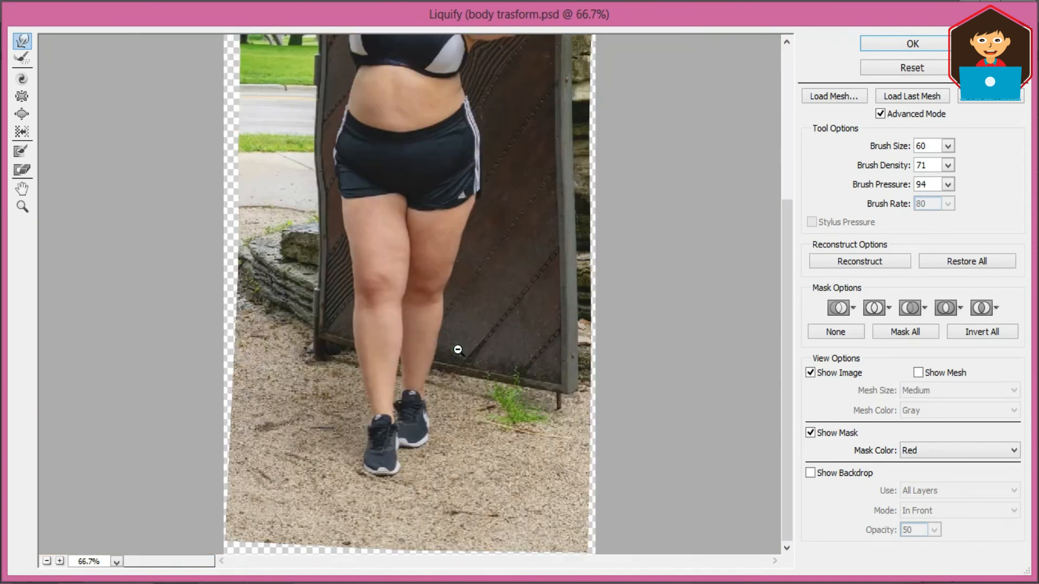
alt+click(457, 348)
ctrl+click(445, 241)
ctrl+click(446, 240)
key(bracketright)
key(bracketright)
key(bracketright)
key(bracketright)
click(363, 348)
key(bracketleft)
click(308, 308)
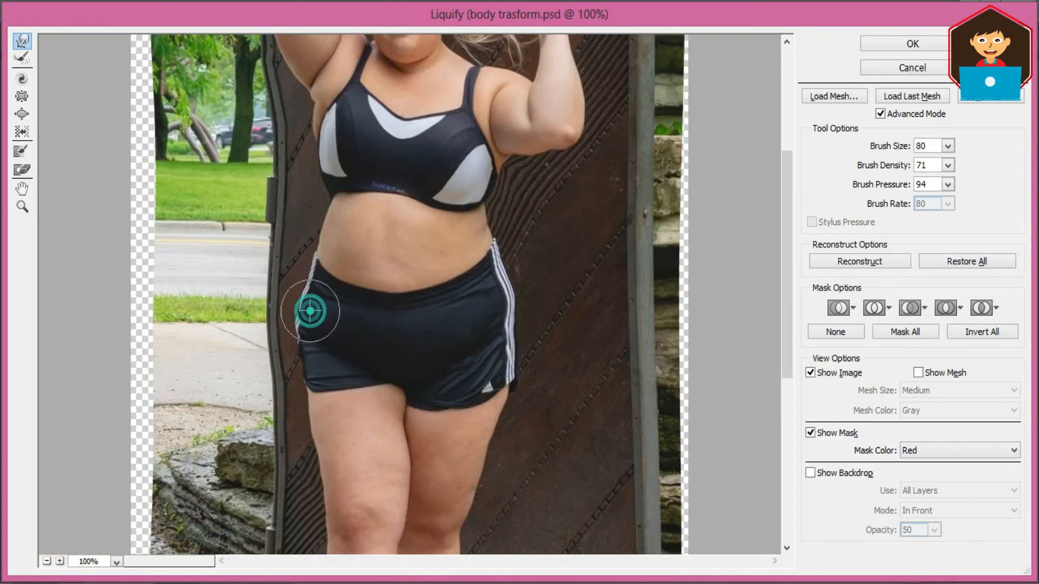
Reduce the brush size to 45 and refine the shorts at the inner-thigh hem and the outer hip
ctrl+click(378, 506)
key(bracketleft)
key(bracketleft)
key(bracketleft)
key(bracketleft)
click(389, 274)
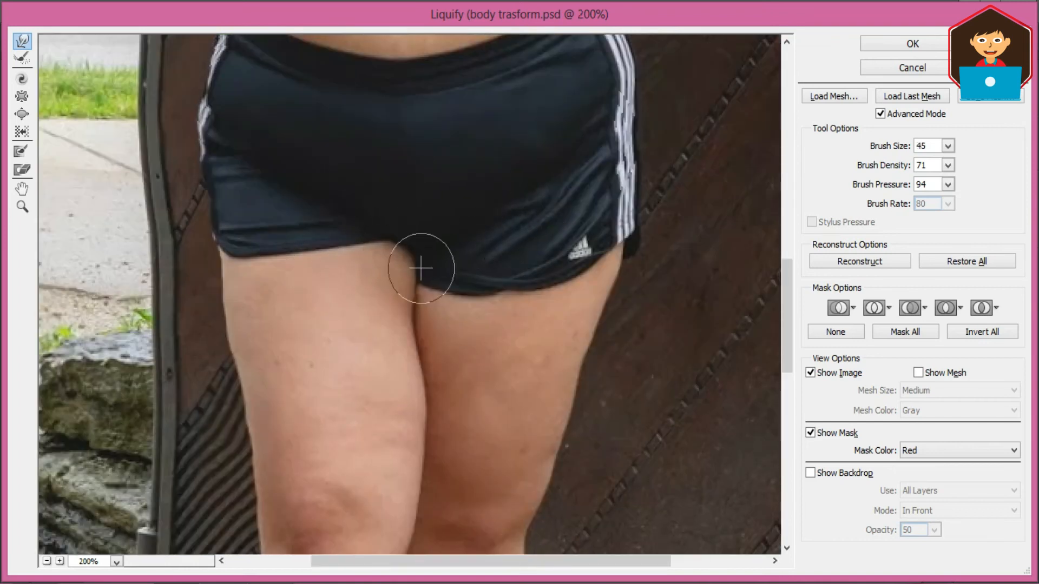
scroll(515, 181, up, 3)
click(254, 177)
Enlarge the brush to 100 and straighten the bent door edge beside the chest and waist
alt+click(417, 236)
alt+click(417, 236)
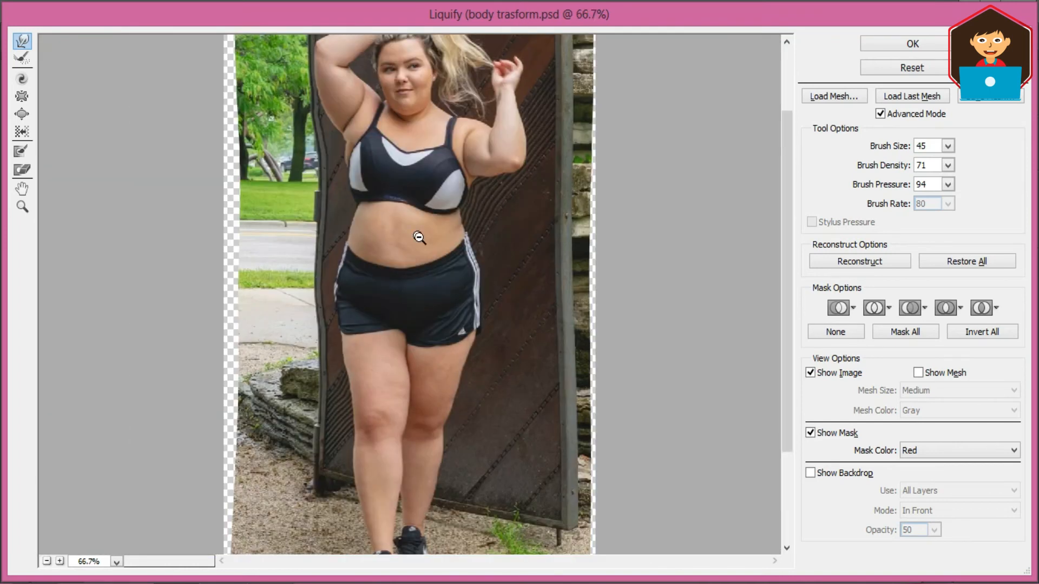
ctrl+click(444, 281)
ctrl+click(445, 281)
alt+click(612, 167)
key(bracketright)
key(bracketright)
key(bracketright)
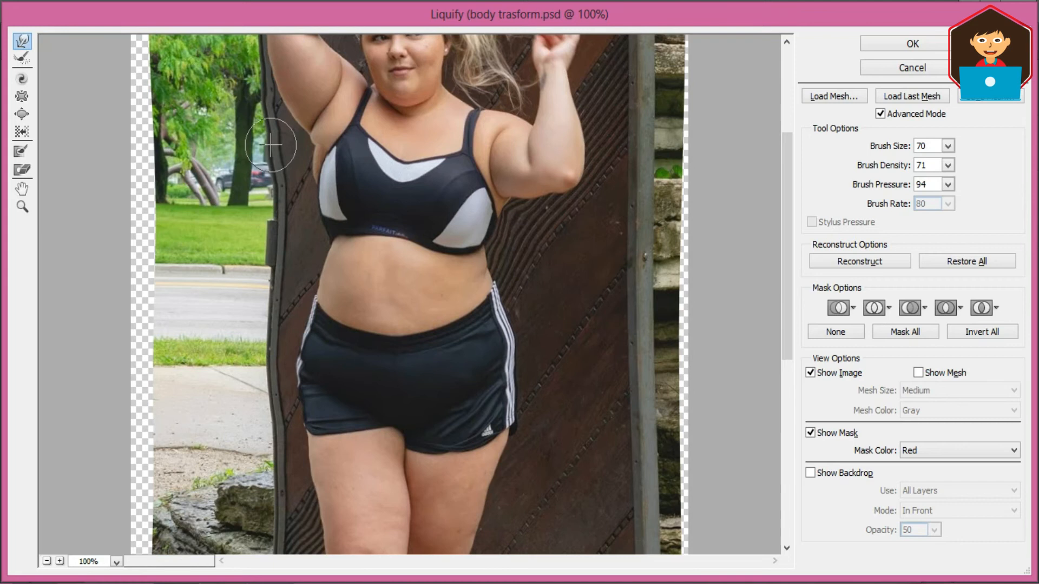
key(ctrl+z)
key(bracketright)
key(bracketright)
key(bracketright)
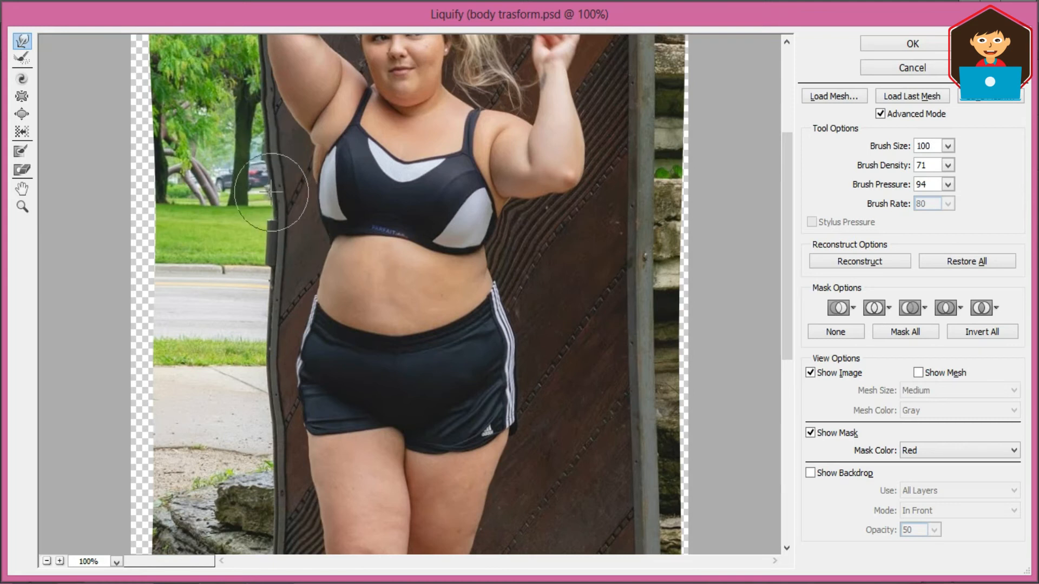
drag(271, 200, 269, 241)
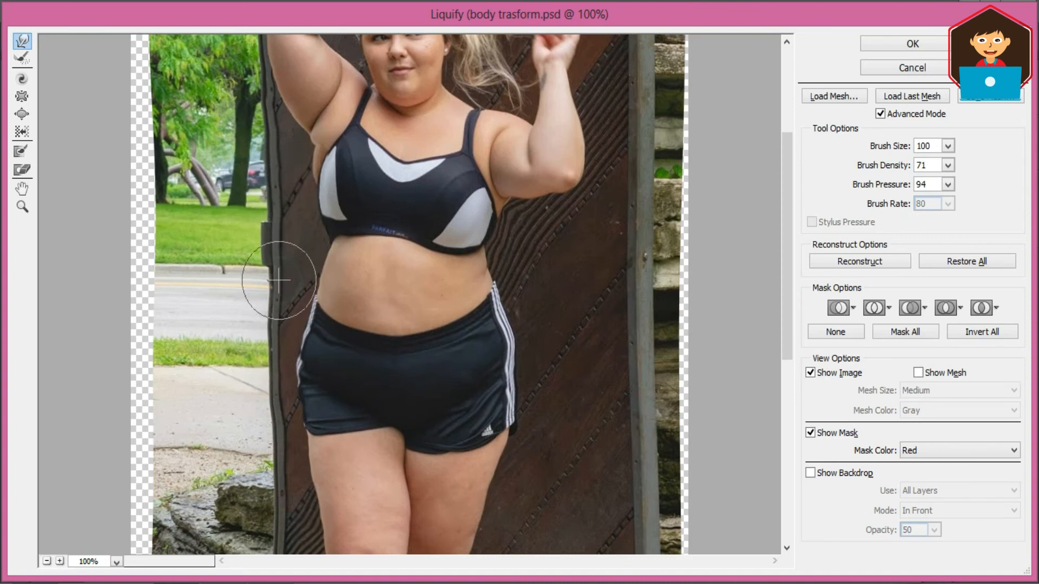
Reduce the brush size to 60, review the whole figure and apply the Liquify changes
key(bracketleft)
key(bracketleft)
scroll(280, 303, down, 3)
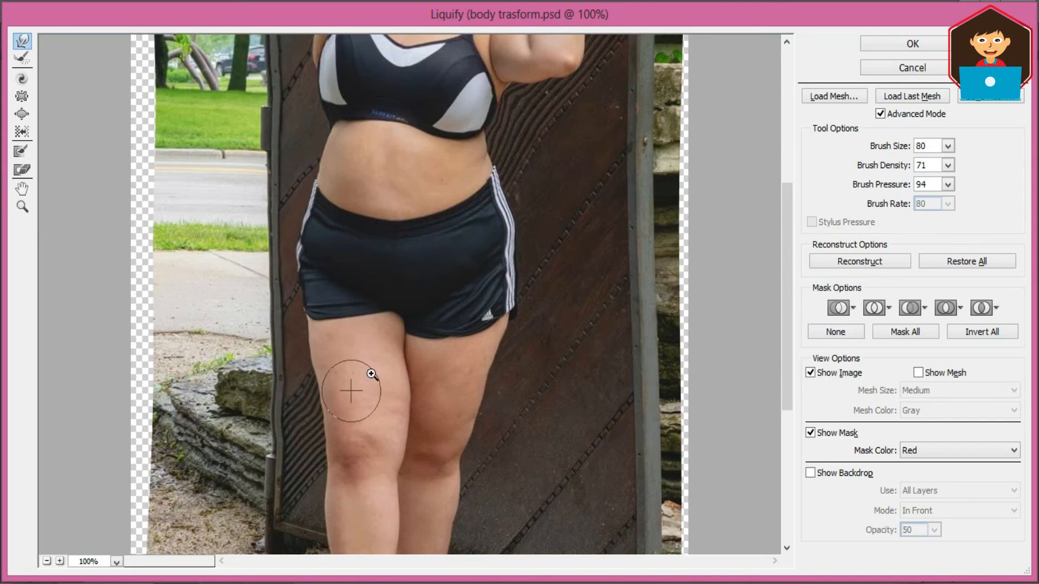
key(bracketright)
key(bracketleft)
key(bracketleft)
key(bracketleft)
key(ctrl+minus)
key(ctrl+minus)
key(ctrl+minus)
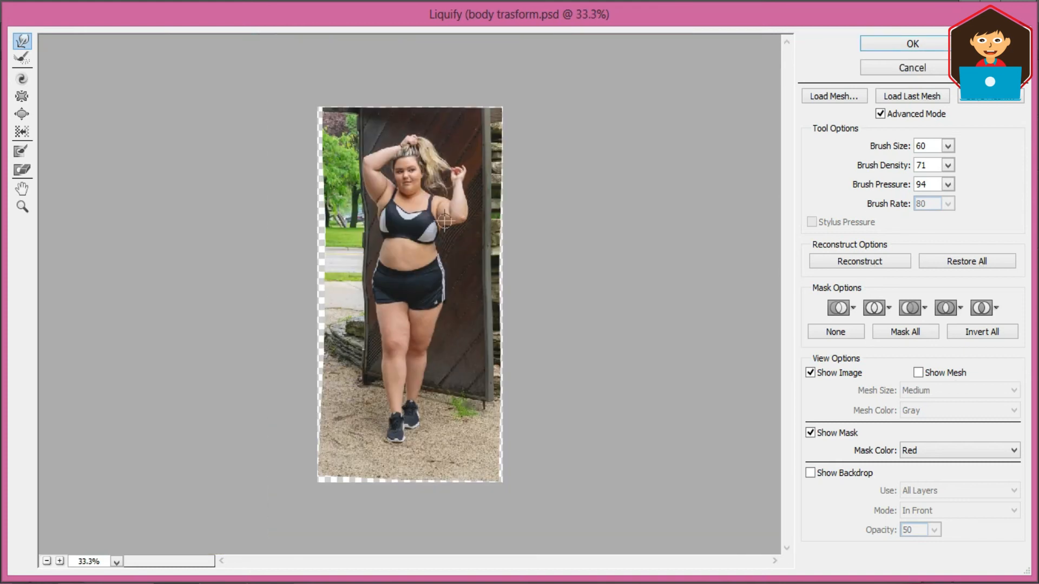
click(911, 44)
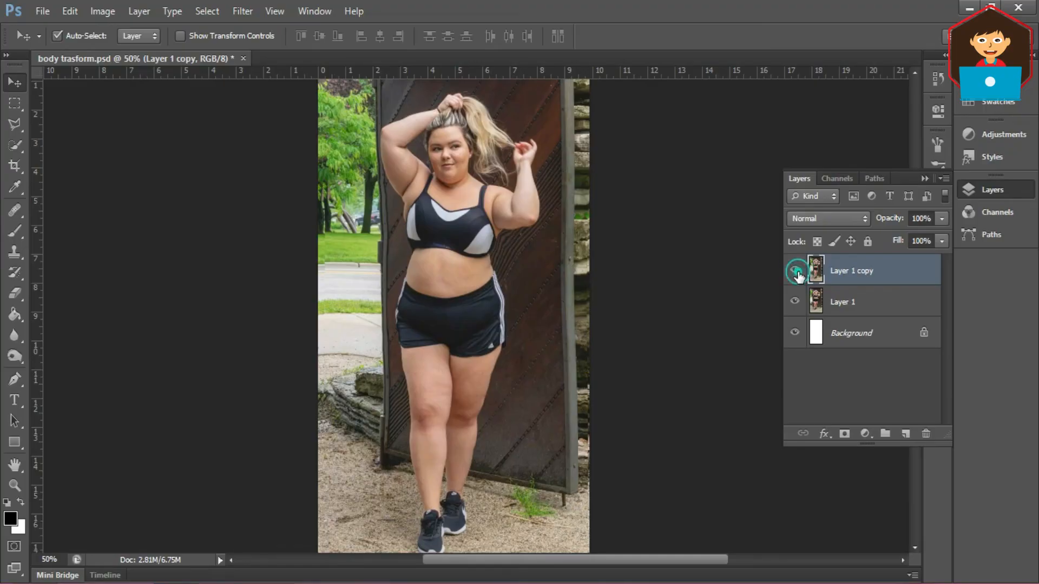
Compare the liquified Layer 1 copy with the original photo by toggling the layer's visibility
click(795, 270)
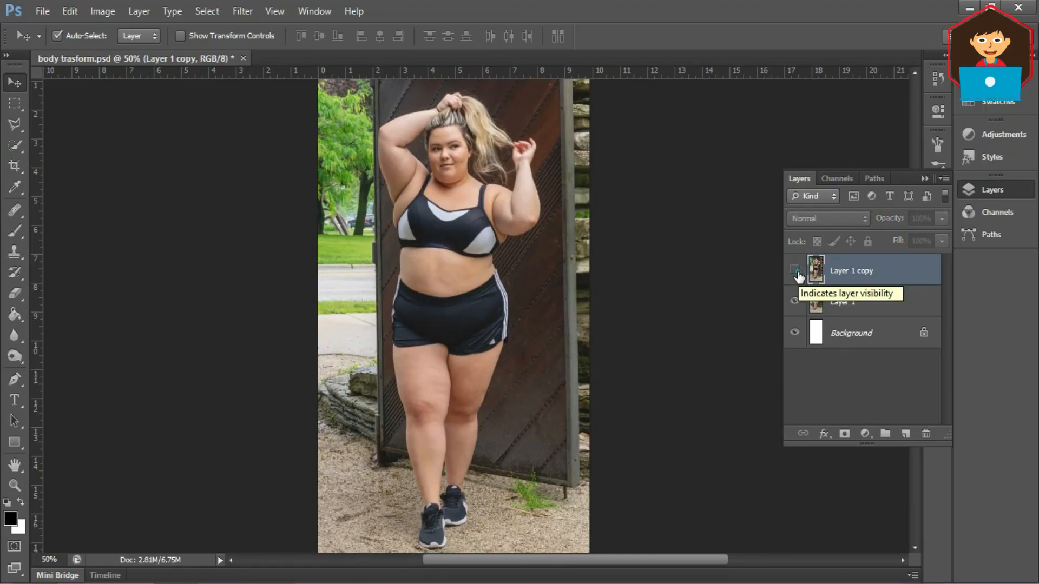
click(795, 270)
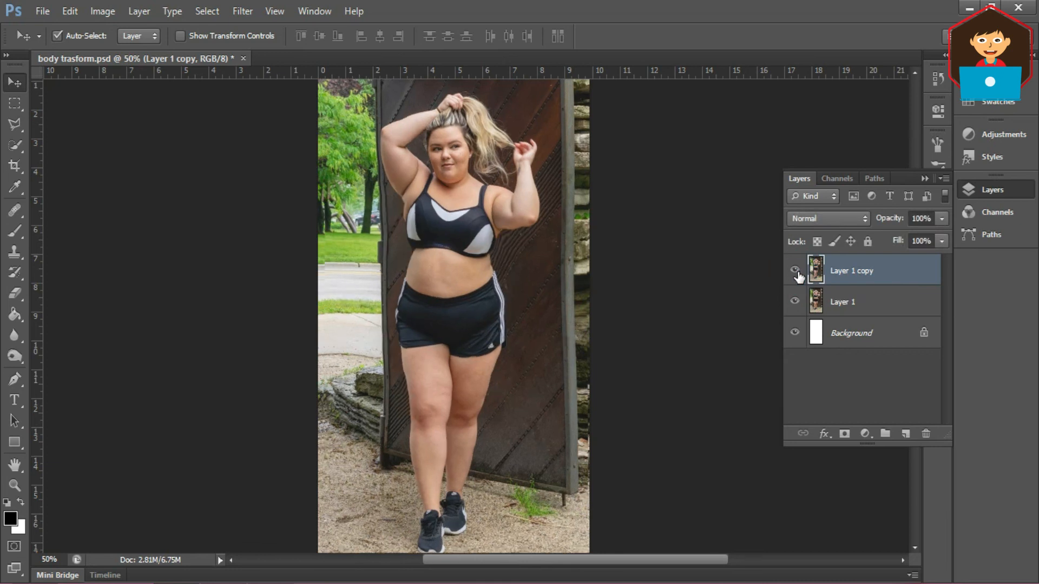
click(795, 271)
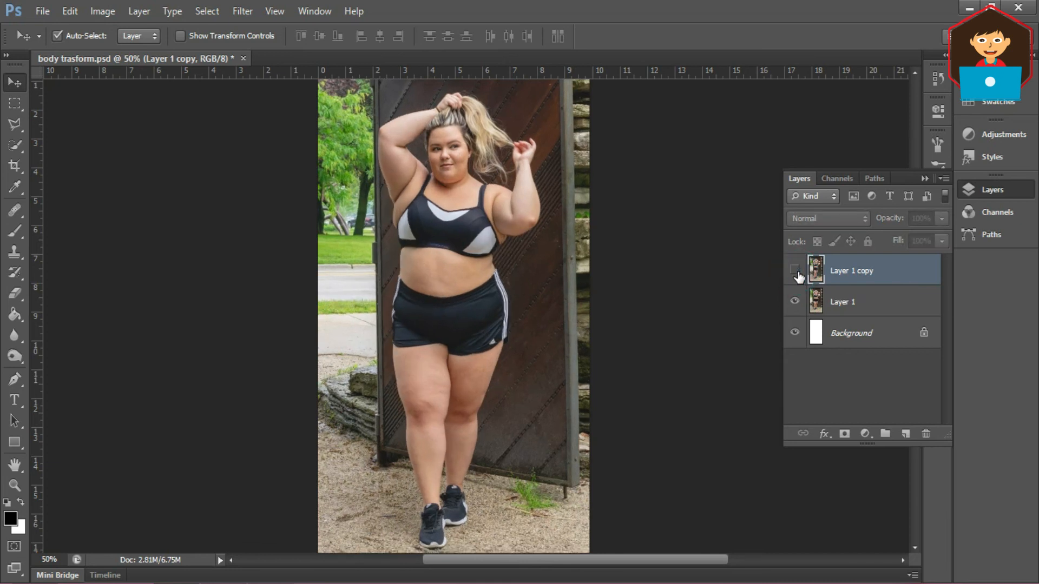
click(795, 270)
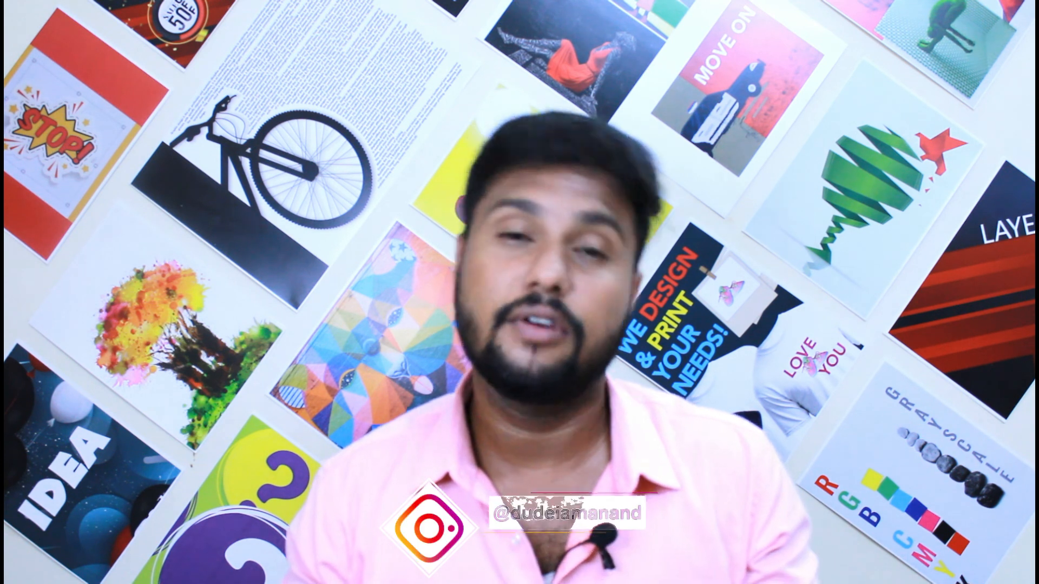